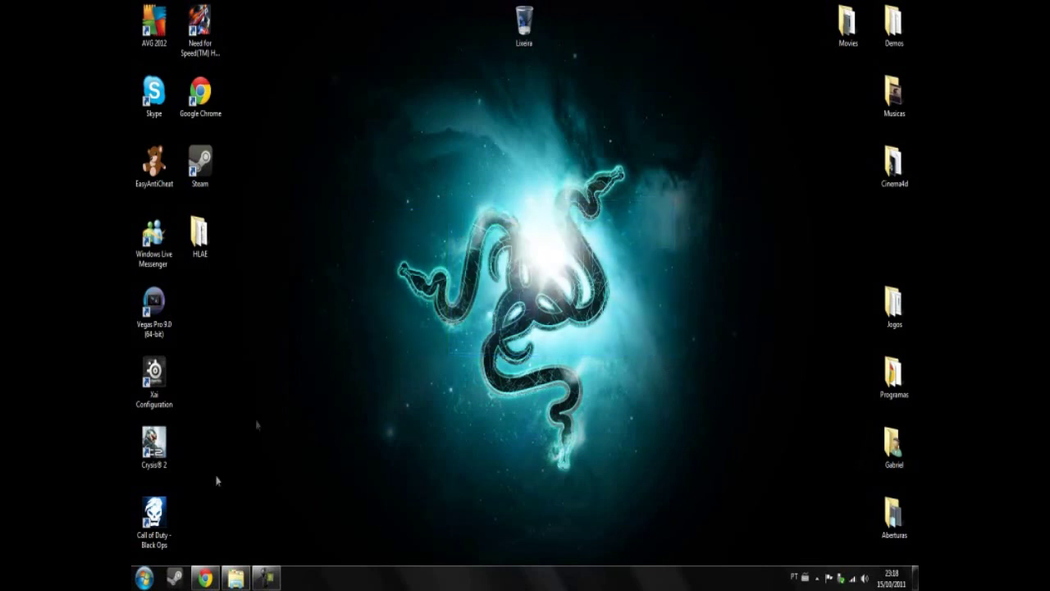
left_click_drag(461, 269, 463, 303)
left_click_drag(402, 200, 415, 303)
left_click_drag(320, 157, 261, 240)
left_click_drag(351, 282, 463, 369)
left_click_drag(418, 220, 457, 208)
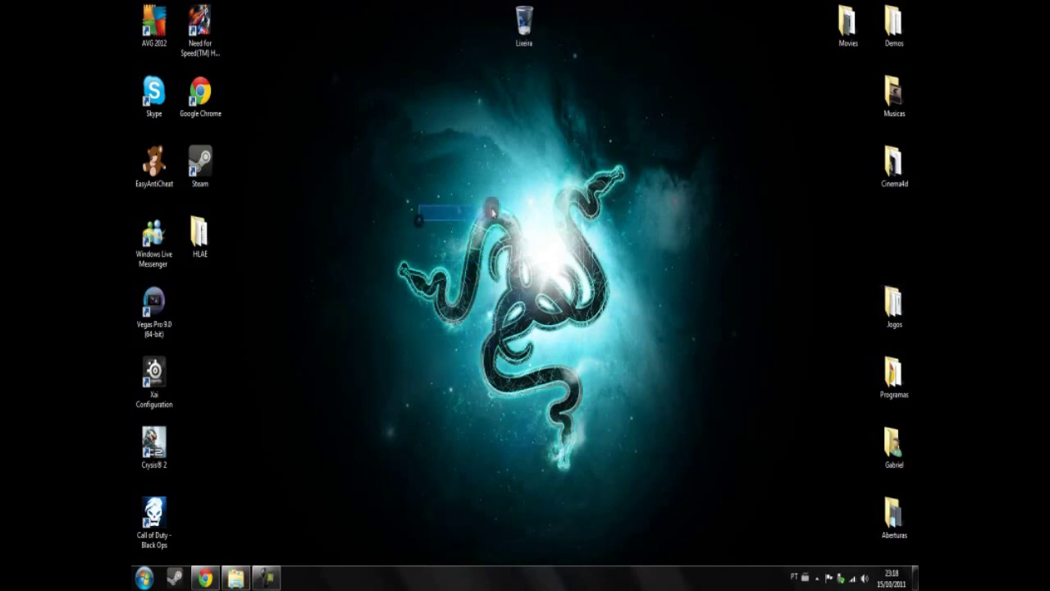
Switch to Chrome and compare the GameFront download page for Portable CS 1.6 MM Pack with the 4shared page for HLAE.
left_click(195, 581)
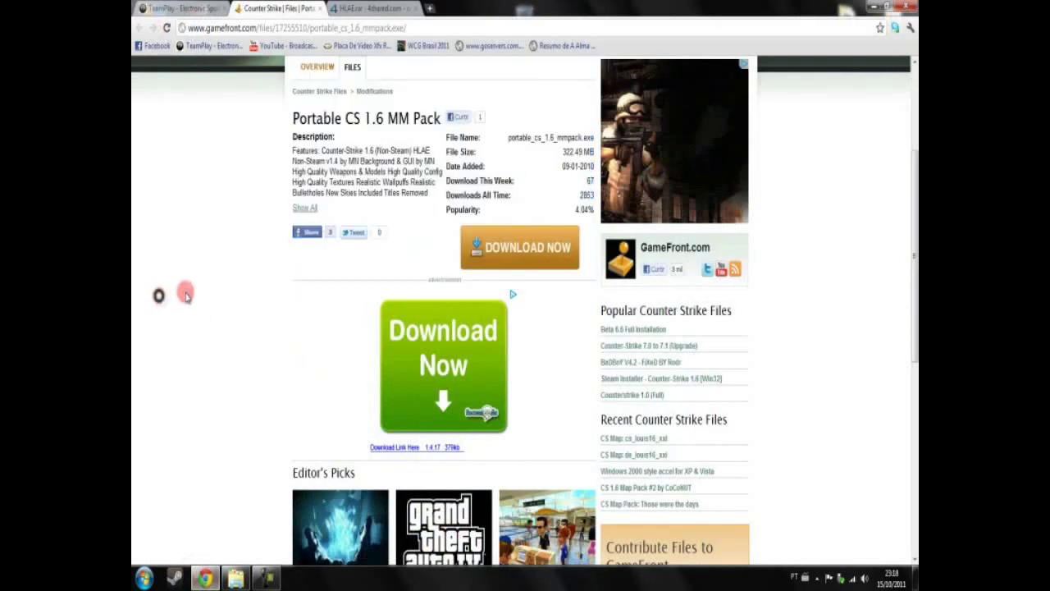
left_click(352, 10)
left_click(275, 8)
left_click(369, 8)
left_click(271, 8)
scroll(321, 259, "up", 3)
left_click(369, 8)
left_click(291, 8)
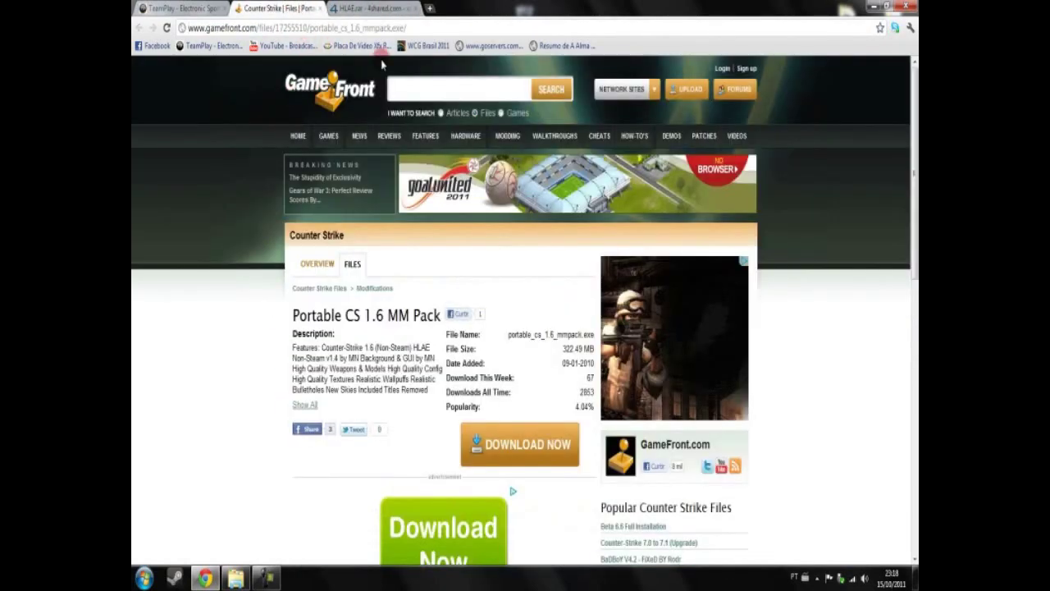
scroll(363, 462, "down", 3)
scroll(418, 433, "up", 3)
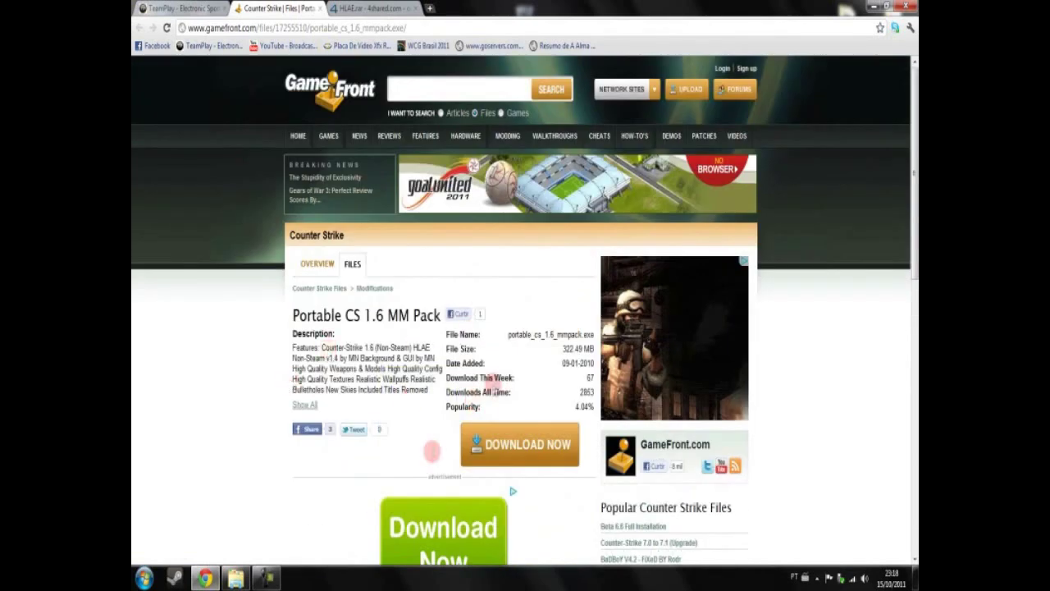
Review the Portable CS 1.6 MM Pack description, check the HLAE.rar download page once more, and minimize the browser.
mouse_move(549, 345)
left_mouse_down()
mouse_move(480, 348)
mouse_move(544, 360)
left_mouse_up()
left_click(480, 348)
left_click(550, 358)
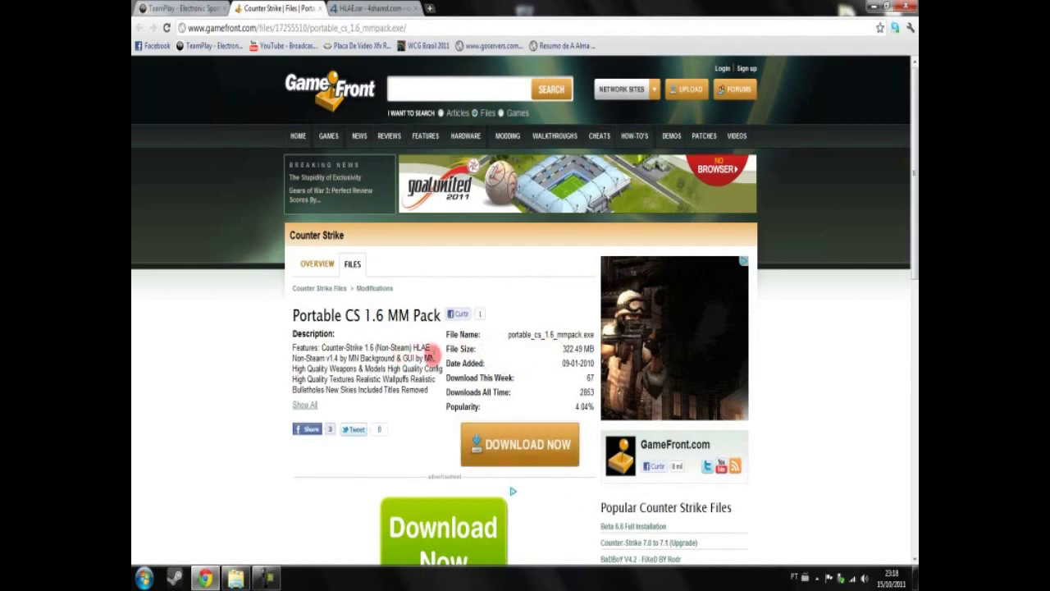
left_click_drag(568, 348, 500, 349)
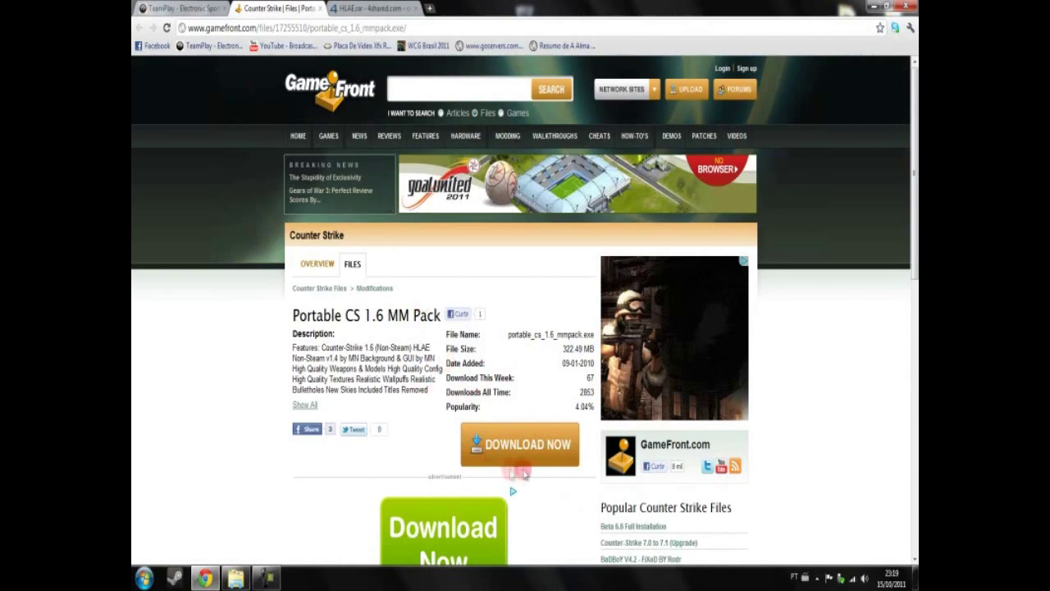
left_click(367, 9)
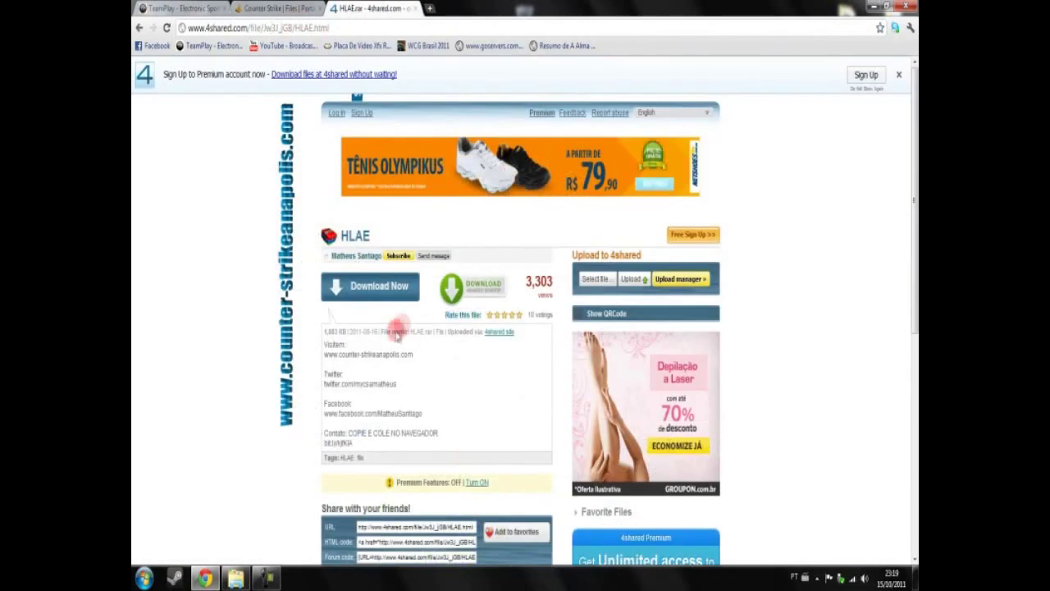
left_click(288, 7)
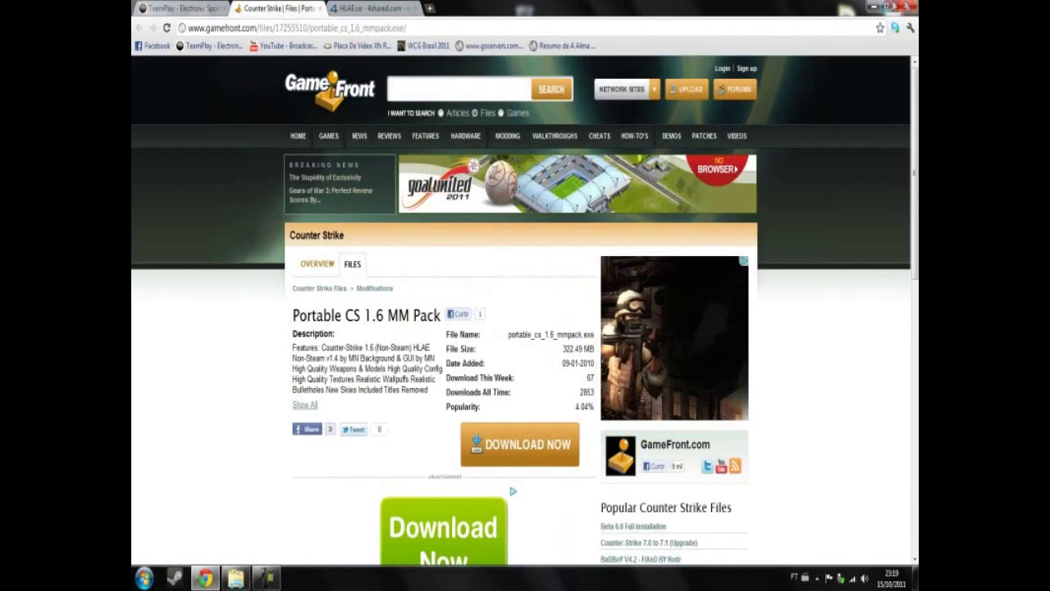
left_click(876, 8)
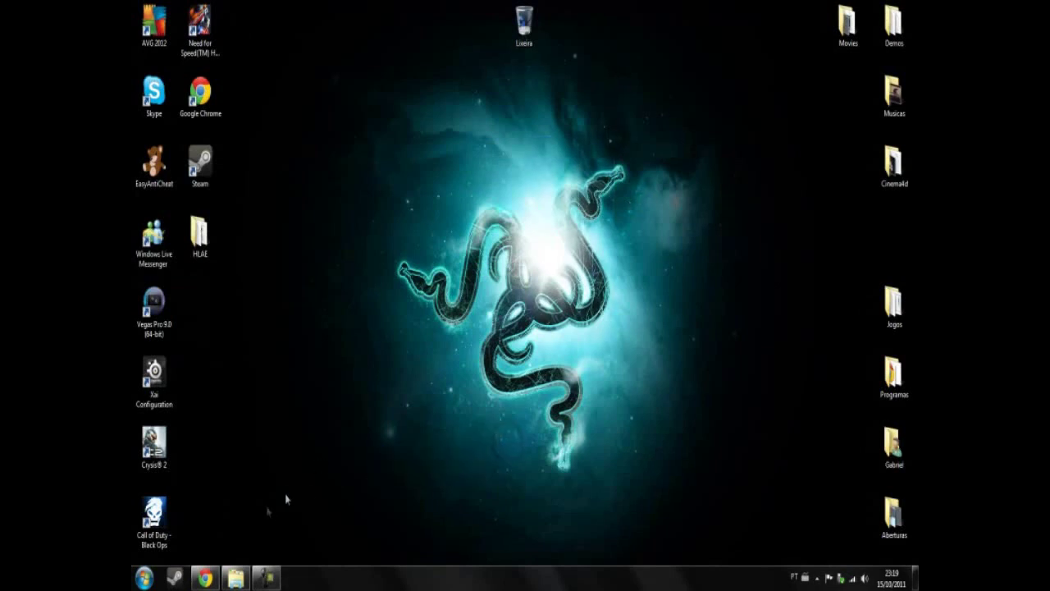
Move the HLAE folder away from the other desktop icons, open it, and shift its window aside to free the desktop.
left_click_drag(201, 234, 337, 239)
double_click(335, 238)
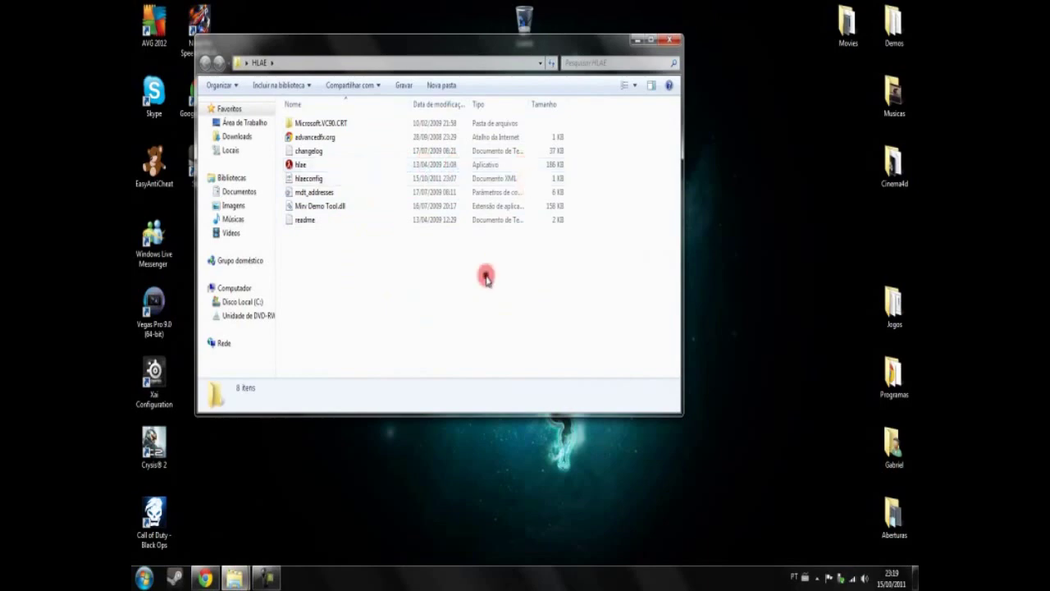
mouse_move(589, 42)
left_mouse_down()
mouse_move(673, 287)
mouse_move(794, 102)
left_mouse_up()
left_click(550, 284)
mouse_move(266, 447)
left_mouse_down()
mouse_move(323, 469)
mouse_move(335, 501)
left_mouse_up()
left_click_drag(326, 503, 268, 526)
In the other Explorer window, browse from Computador through Disco Local (C:), Arquivos de Programas (x86) and Portable CS 1.6 MM Pack to the cstrike folder.
mouse_move(237, 574)
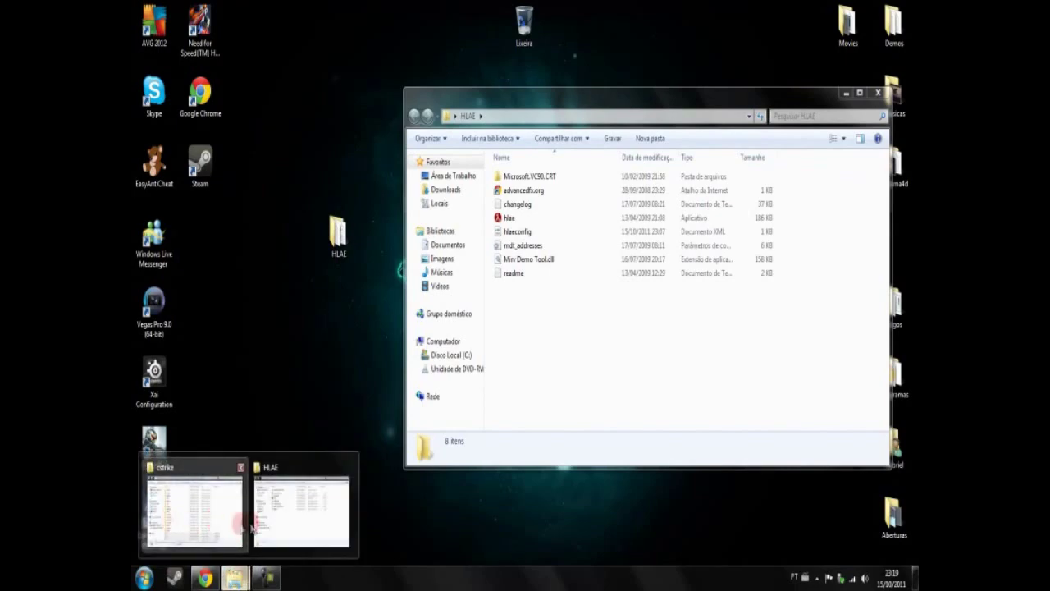
left_click(188, 505)
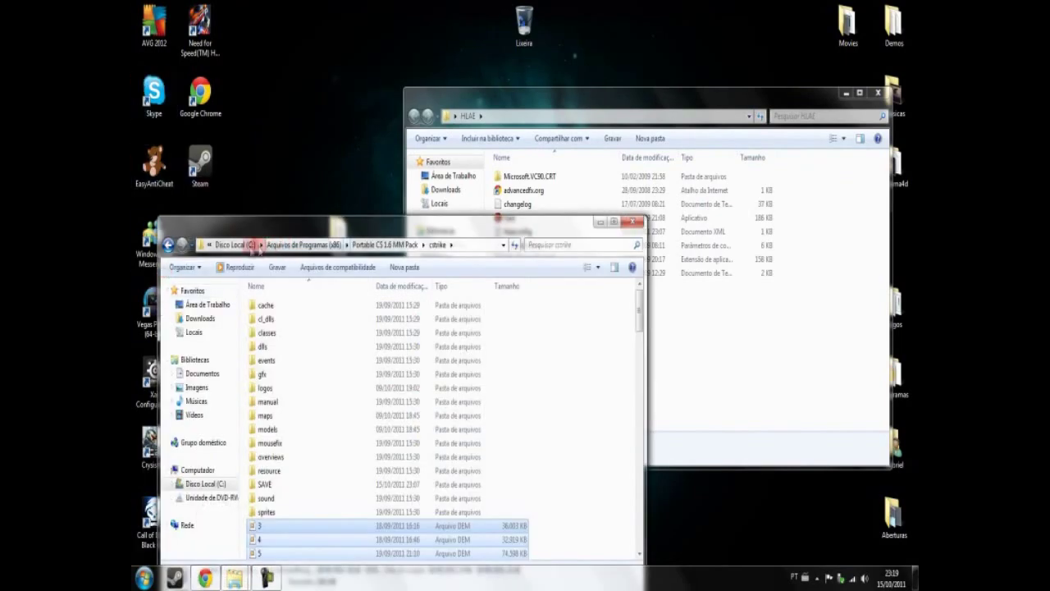
left_click(287, 244)
left_click_drag(300, 227, 402, 35)
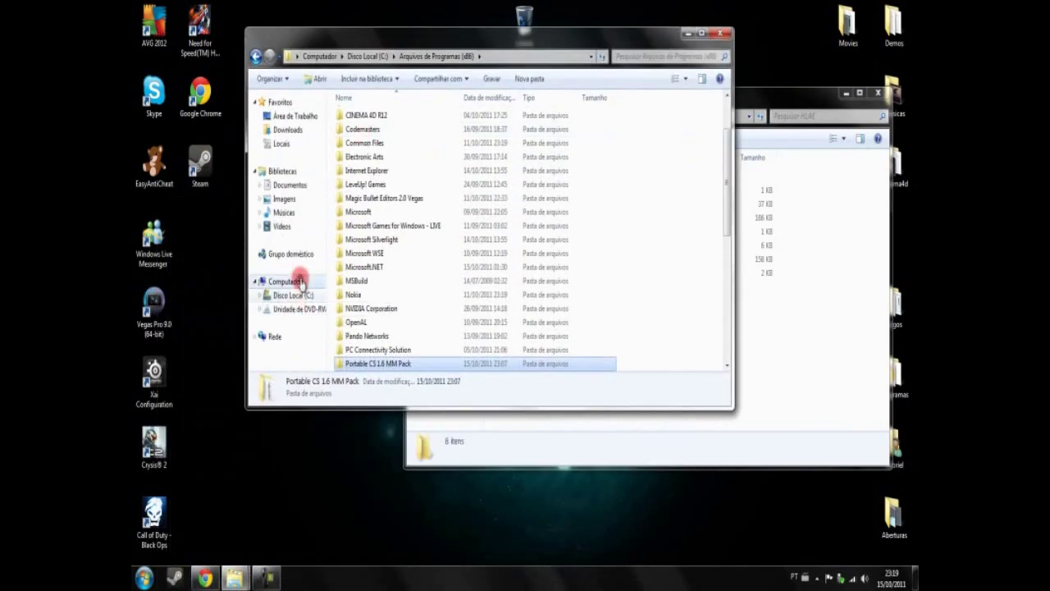
left_click(287, 281)
double_click(403, 138)
double_click(399, 157)
scroll(368, 267, "down", 6)
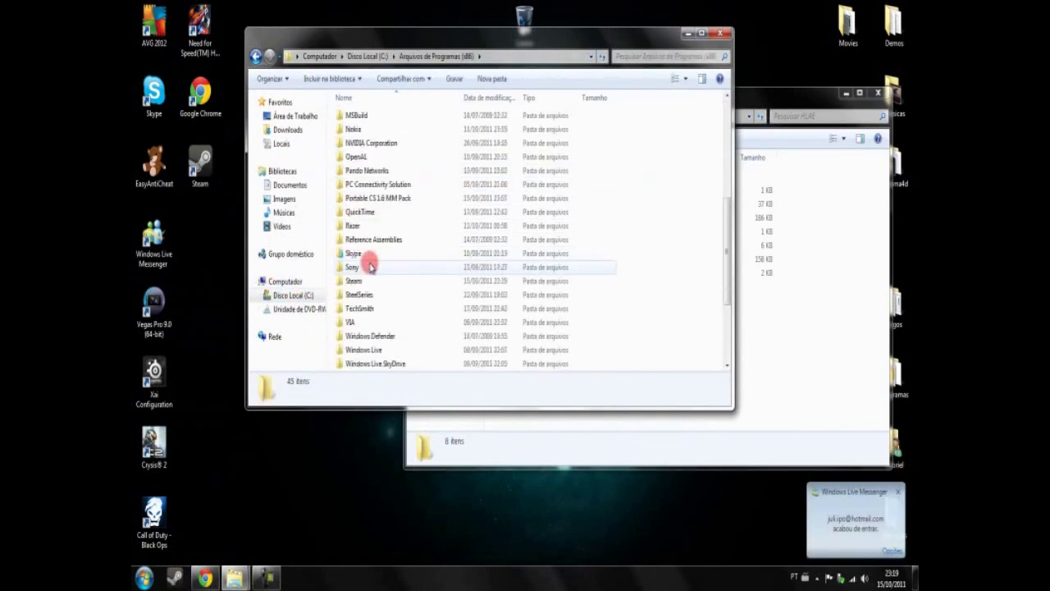
left_click(361, 203)
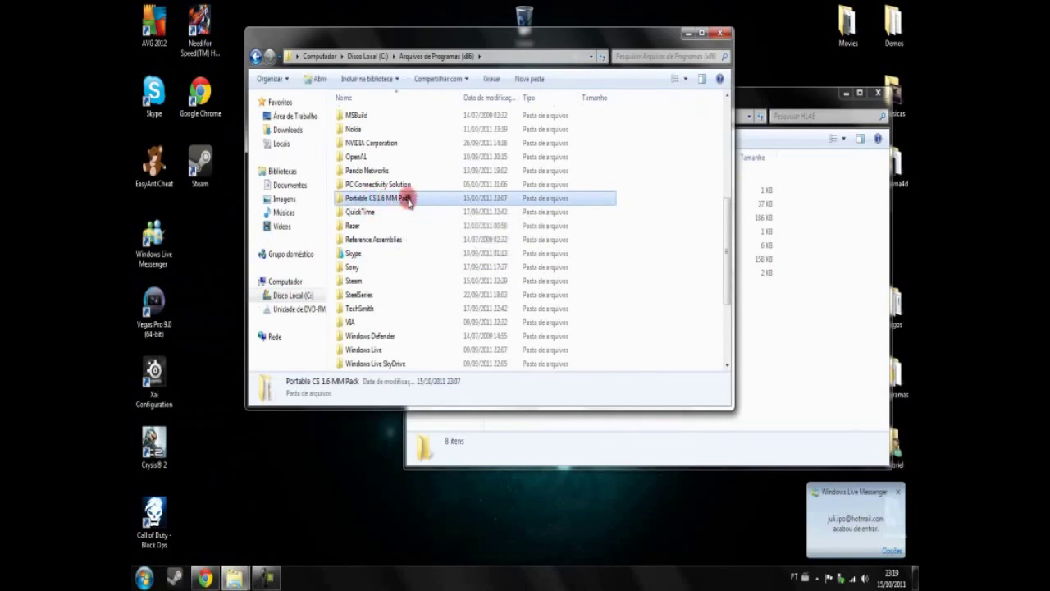
double_click(386, 198)
double_click(370, 144)
Open the edit CFG file from the cstrike folder in Notepad and minimize the folder window.
scroll(407, 230, "down", 5)
left_click(401, 281)
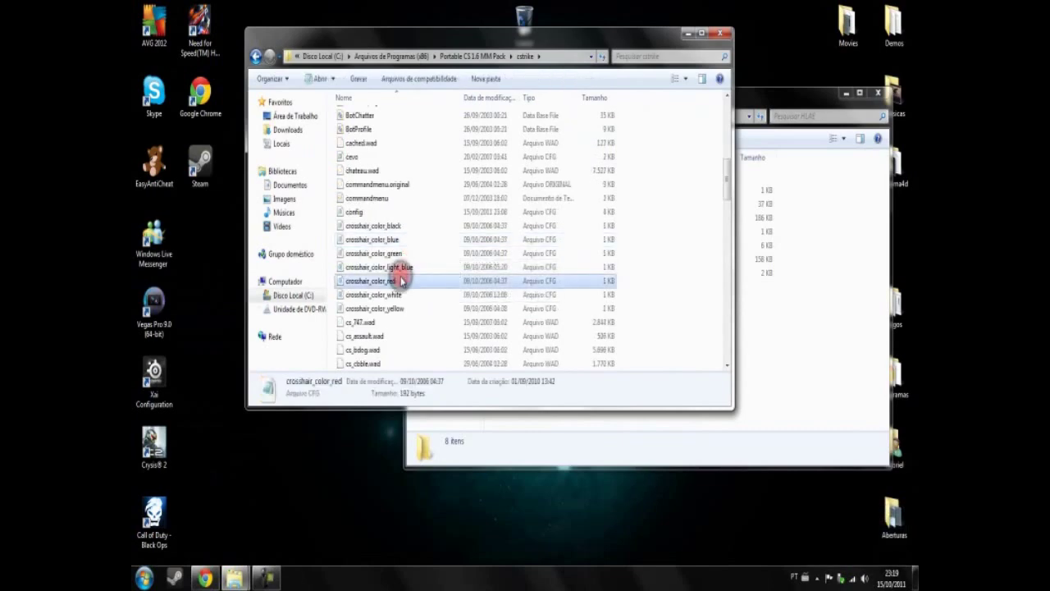
key("e")
key("Return")
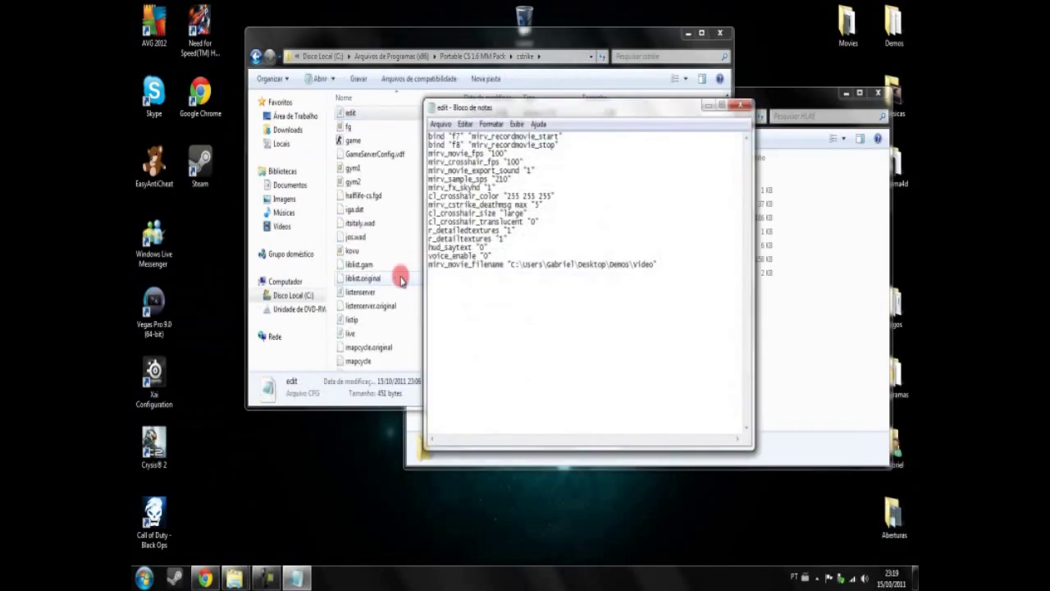
left_click_drag(575, 53, 638, 133)
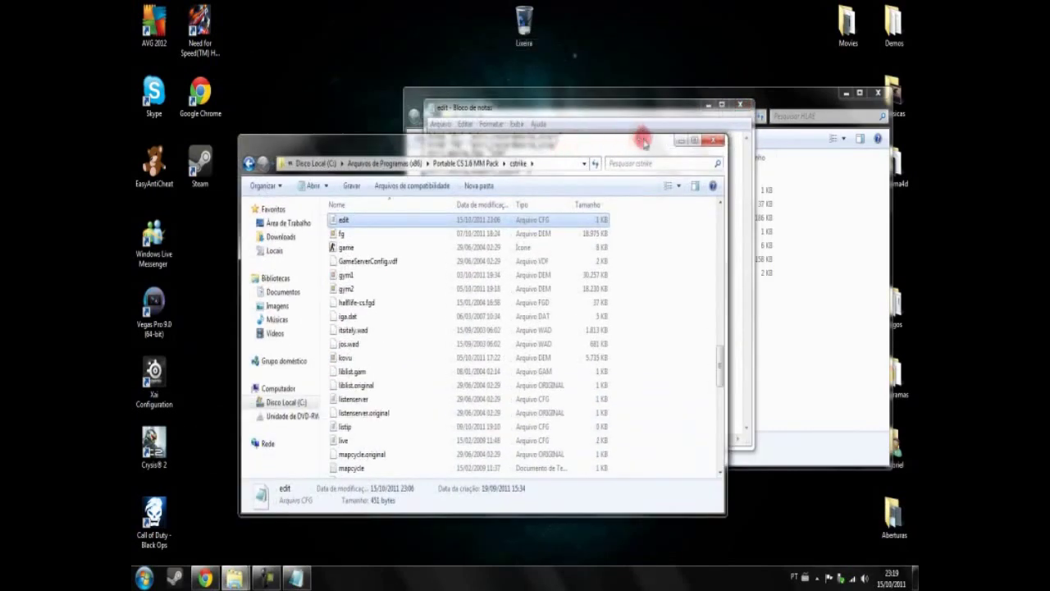
left_click(679, 141)
Look over the full list of commands in the edit file, from the key binds to the movie path.
left_click_drag(490, 145, 503, 155)
left_click_drag(486, 227, 631, 287)
left_click_drag(675, 260, 525, 233)
left_click(464, 220)
left_click_drag(568, 263, 655, 274)
mouse_move(506, 250)
left_mouse_down()
mouse_move(575, 278)
mouse_move(608, 279)
mouse_move(585, 263)
mouse_move(494, 251)
mouse_move(500, 262)
left_mouse_up()
left_click(638, 267)
left_click(478, 239)
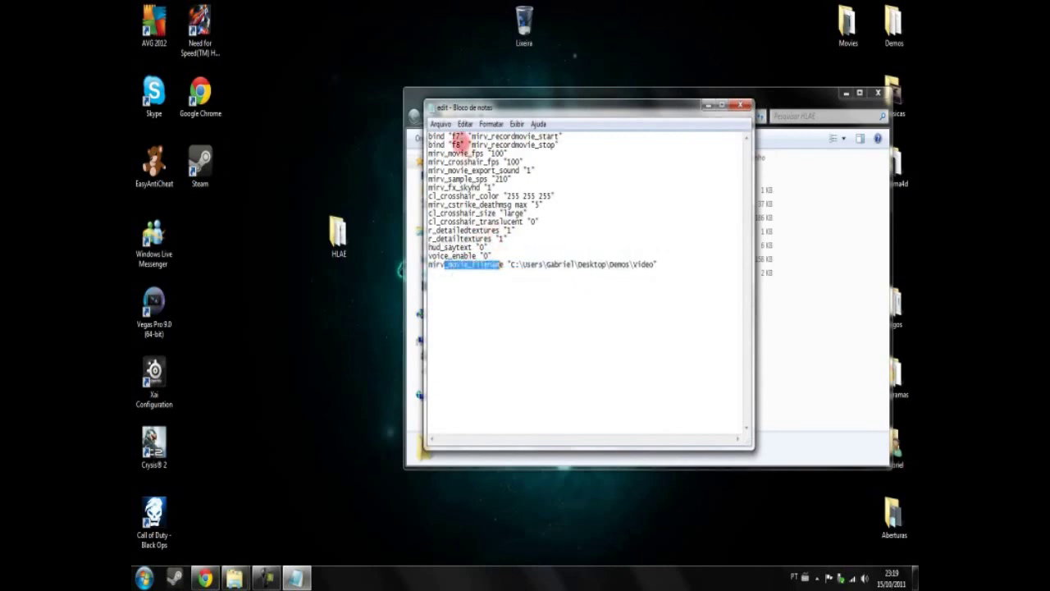
left_click_drag(430, 136, 490, 204)
left_click(470, 170)
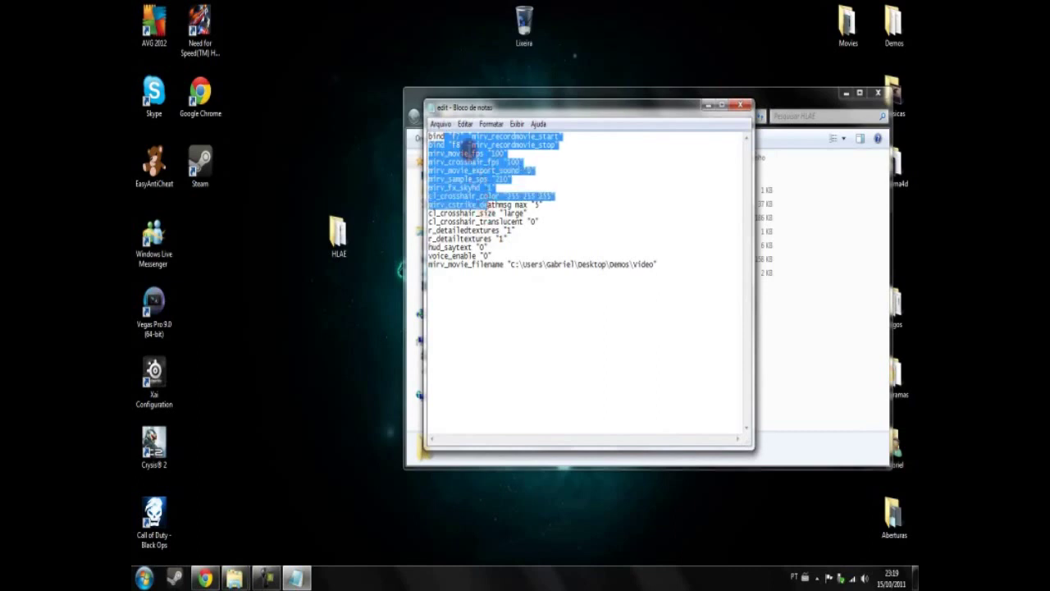
left_click(456, 139)
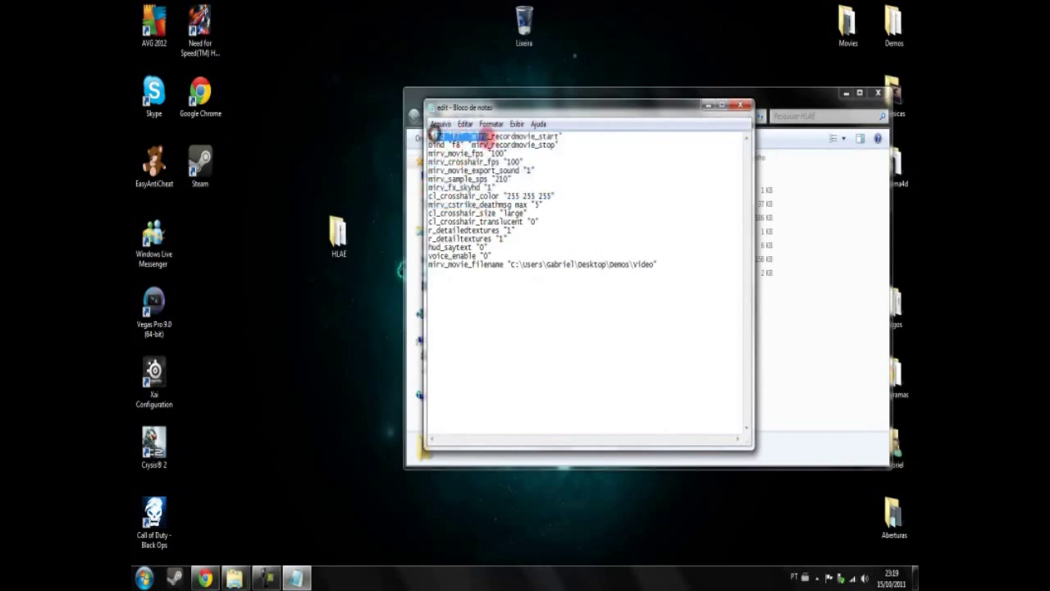
Examine the F7 and F8 bind lines for starting and stopping the movie recording.
left_click_drag(432, 134, 588, 139)
mouse_move(428, 145)
left_mouse_down()
mouse_move(491, 144)
mouse_move(434, 134)
left_mouse_up()
left_click(434, 146)
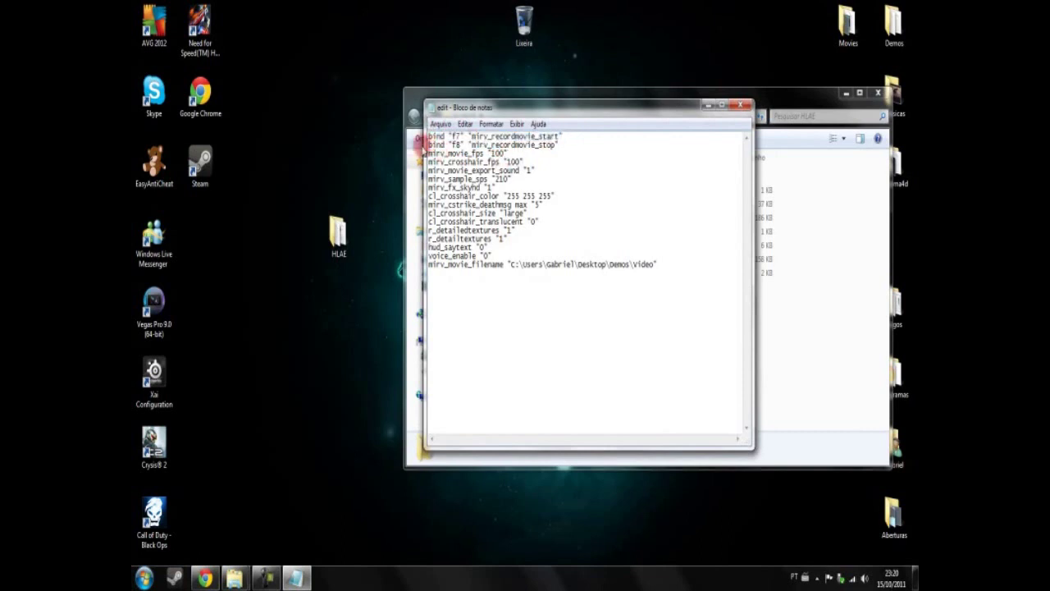
left_click_drag(430, 145, 564, 145)
Examine the frame rate, crosshair and texture settings, and the output path in the mirv_movie_filename line.
left_click_drag(428, 153, 490, 209)
left_click(489, 211)
left_click_drag(436, 162, 495, 230)
left_click(508, 246)
left_click(443, 273)
left_click_drag(428, 263, 515, 264)
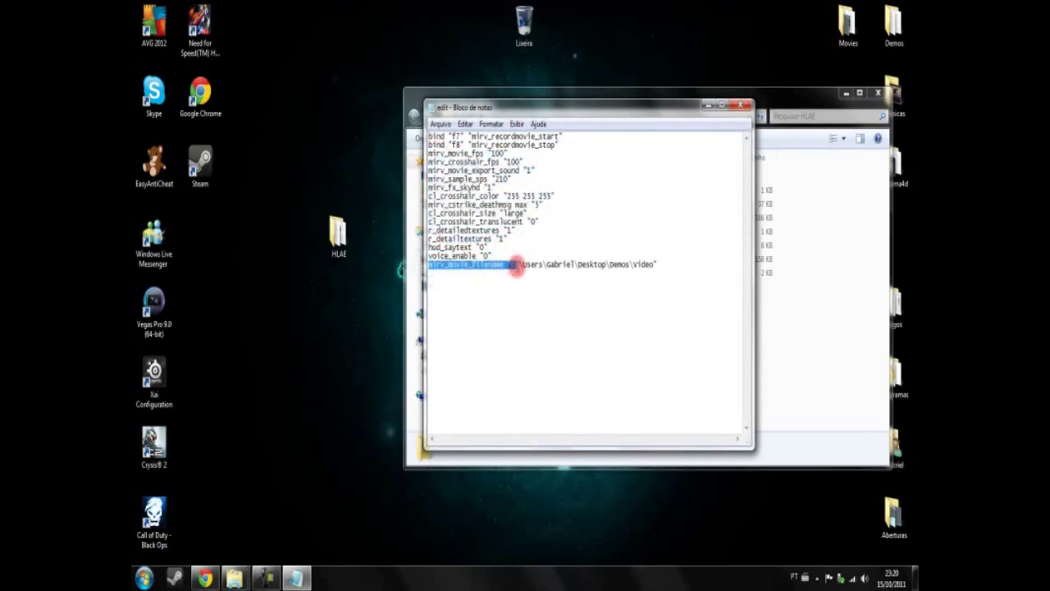
left_click(534, 263)
left_click_drag(451, 267, 620, 271)
left_click(616, 265)
Create a new folder on the desktop for the recorded video and name it u.
right_click(321, 325)
mouse_move(370, 431)
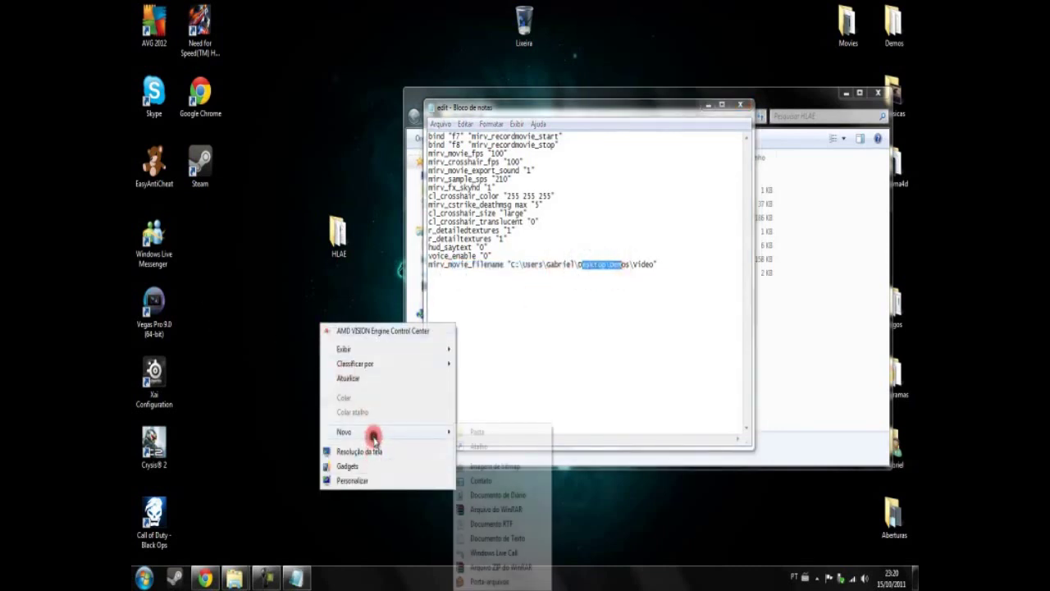
left_click(477, 432)
right_click(342, 400)
left_click(569, 295)
left_click_drag(605, 264, 629, 264)
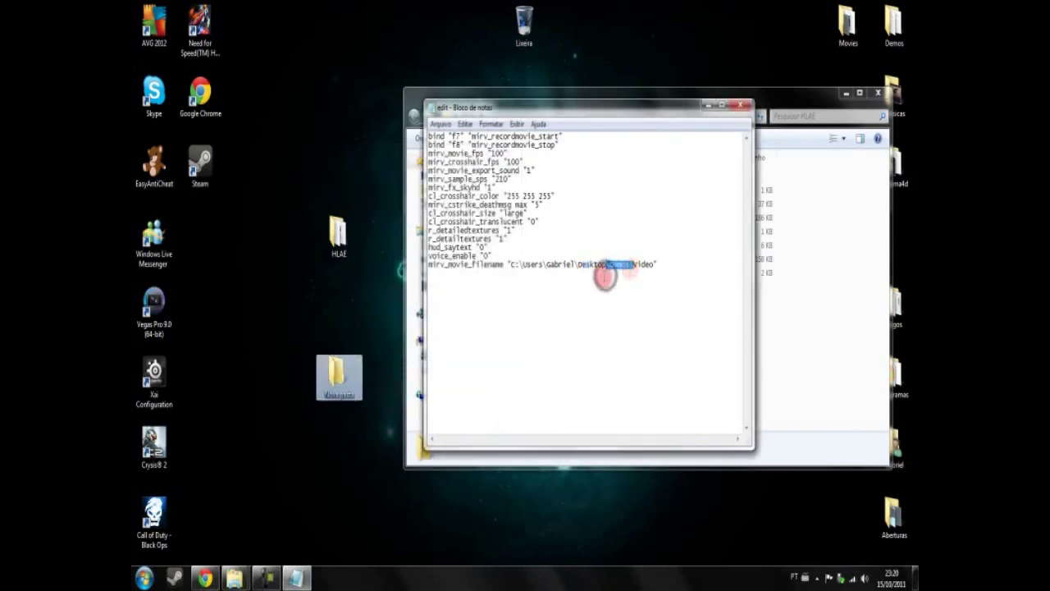
right_click(319, 408)
left_click(344, 375)
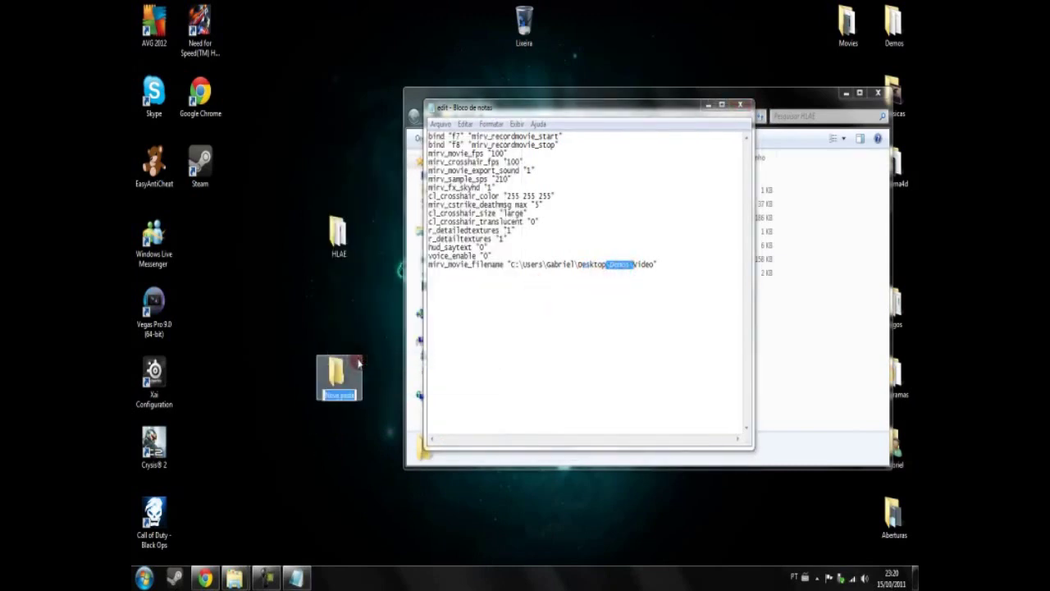
key("Return")
Replace the Demos folder with u in the mirv_movie_filename path so that it ends in Desktop\u\Video.
left_click(593, 309)
left_click(527, 264)
left_click_drag(535, 264, 625, 264)
left_click(628, 264)
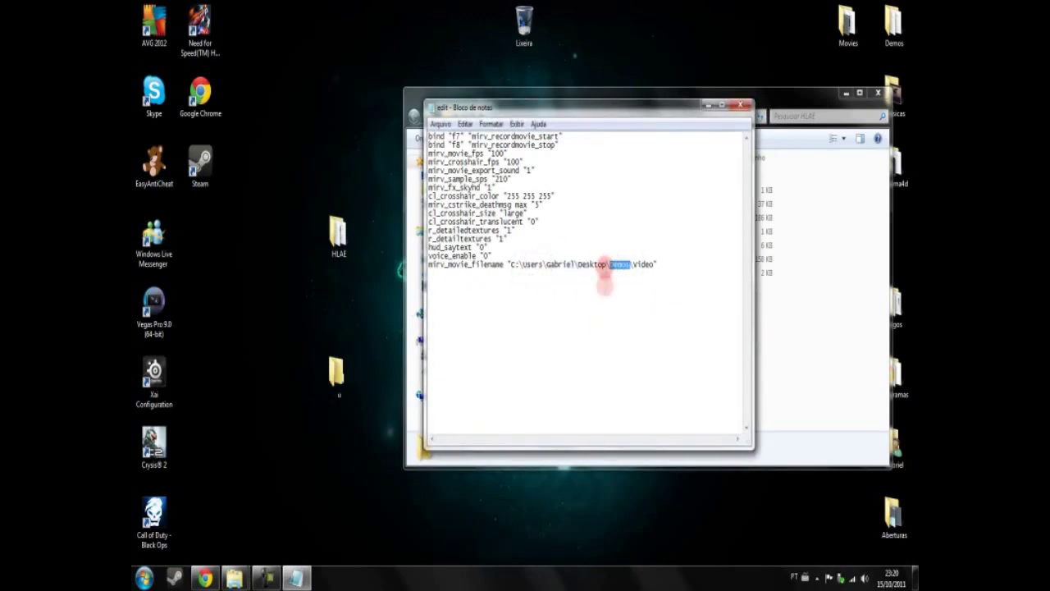
left_click(663, 253)
Check the edited mirv_movie_filename line and the settings just above it.
left_click_drag(675, 266, 538, 263)
left_click_drag(536, 225, 542, 226)
left_click_drag(466, 239, 524, 265)
left_click(641, 259)
left_click_drag(447, 236, 514, 269)
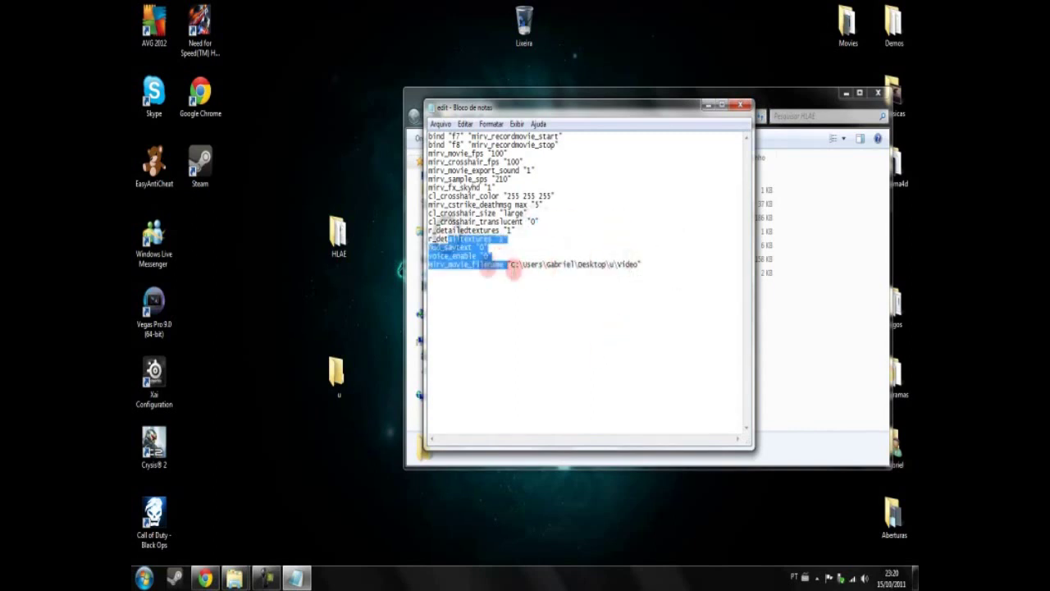
left_click_drag(684, 259, 635, 265)
left_click(623, 285)
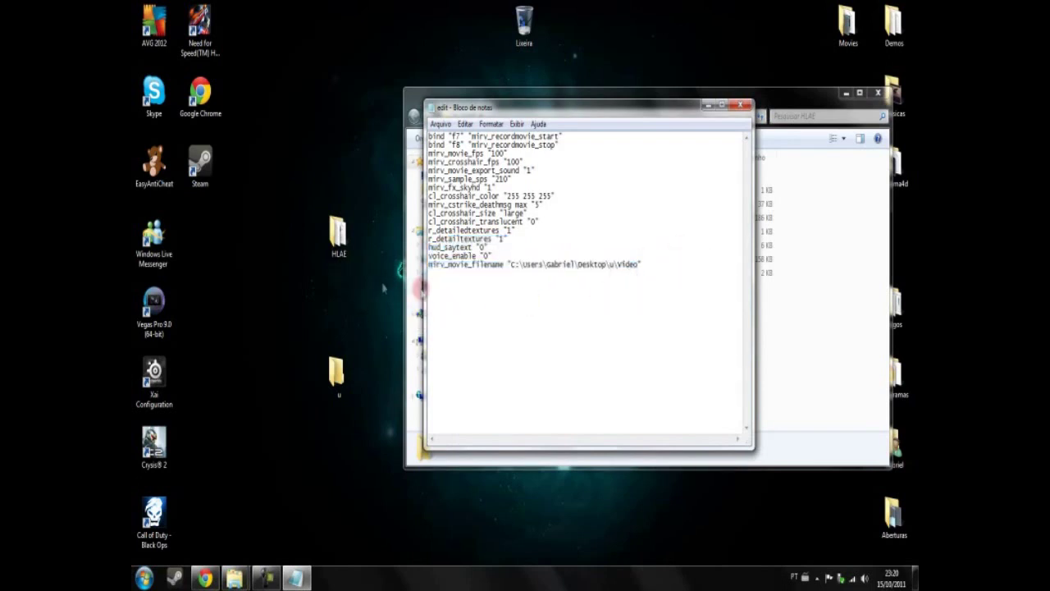
left_click_drag(435, 269, 538, 264)
left_click(574, 265)
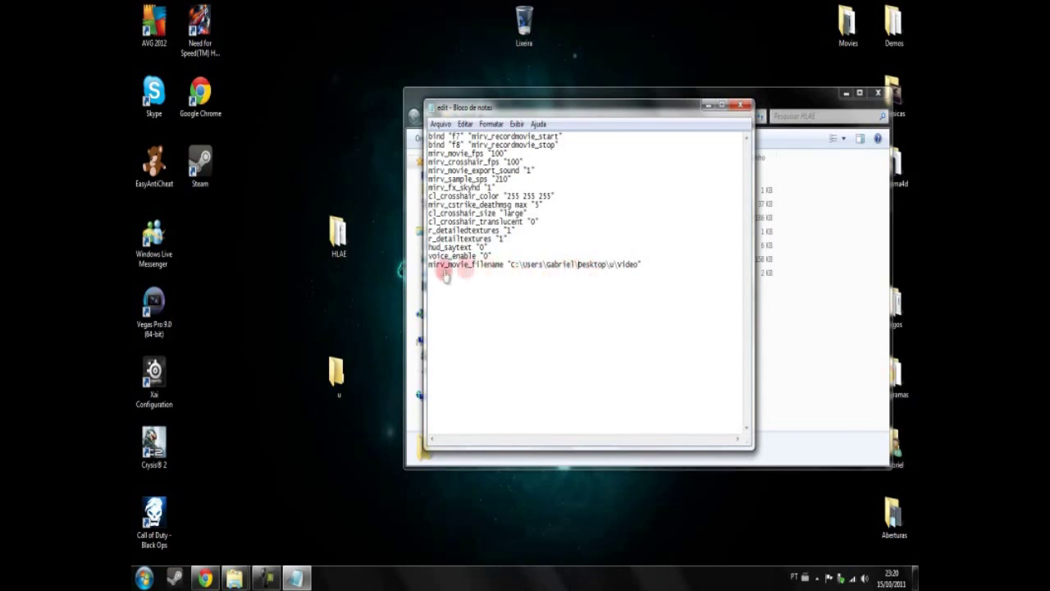
Put Demos back as the folder in the mirv_movie_filename path and delete the u folder from the desktop.
left_click(374, 335)
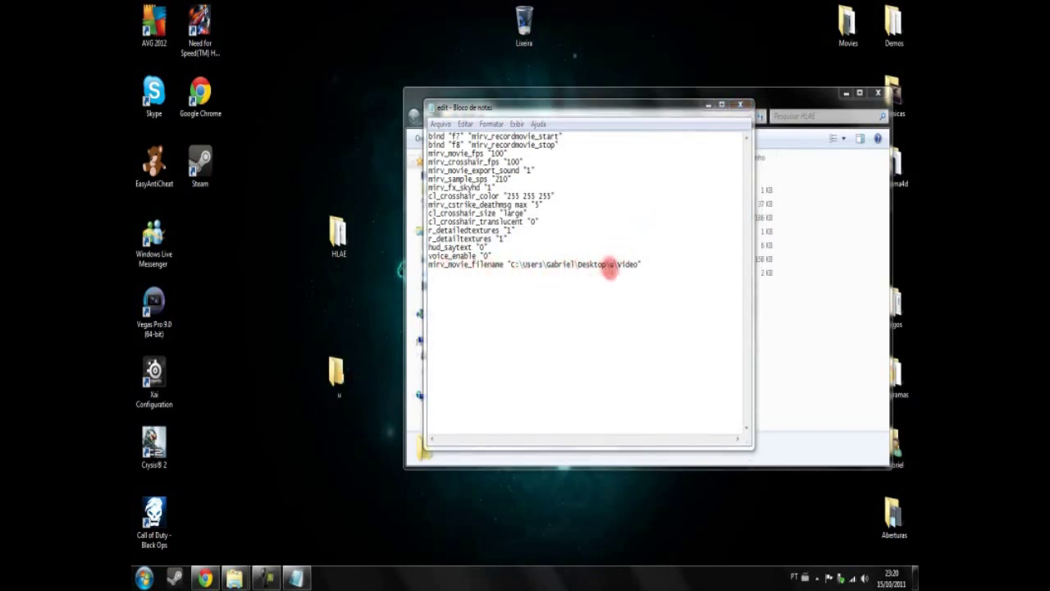
double_click(611, 264)
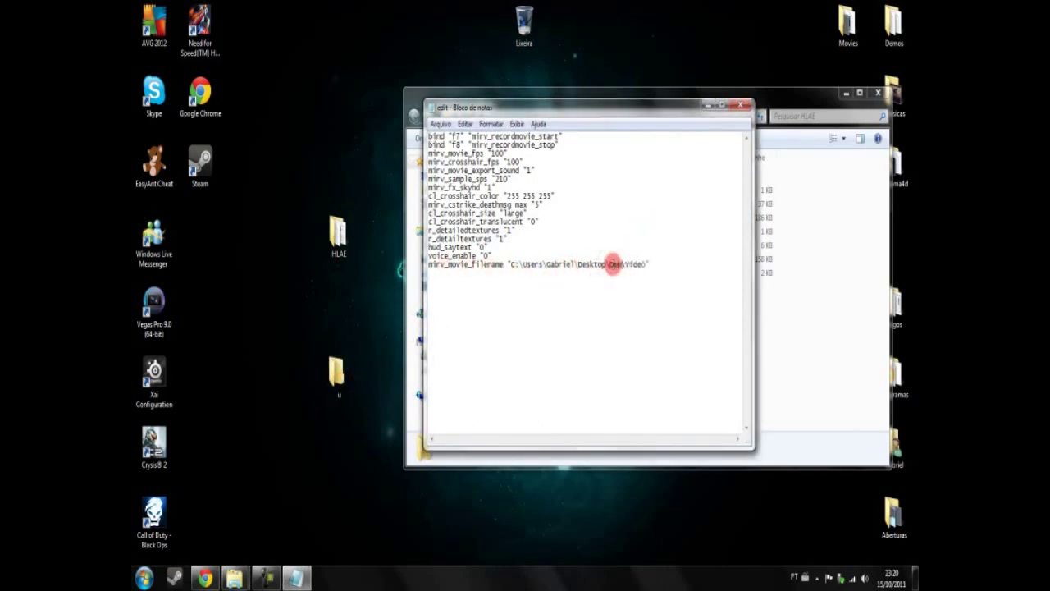
left_click(338, 374)
key("Delete")
left_click_drag(498, 247, 577, 244)
left_click_drag(483, 215, 563, 219)
left_click(550, 262)
Move the HLAE folder closer to the other desktop icons, and close the edit file, saving its changes.
left_click_drag(337, 238, 246, 305)
left_click(741, 105)
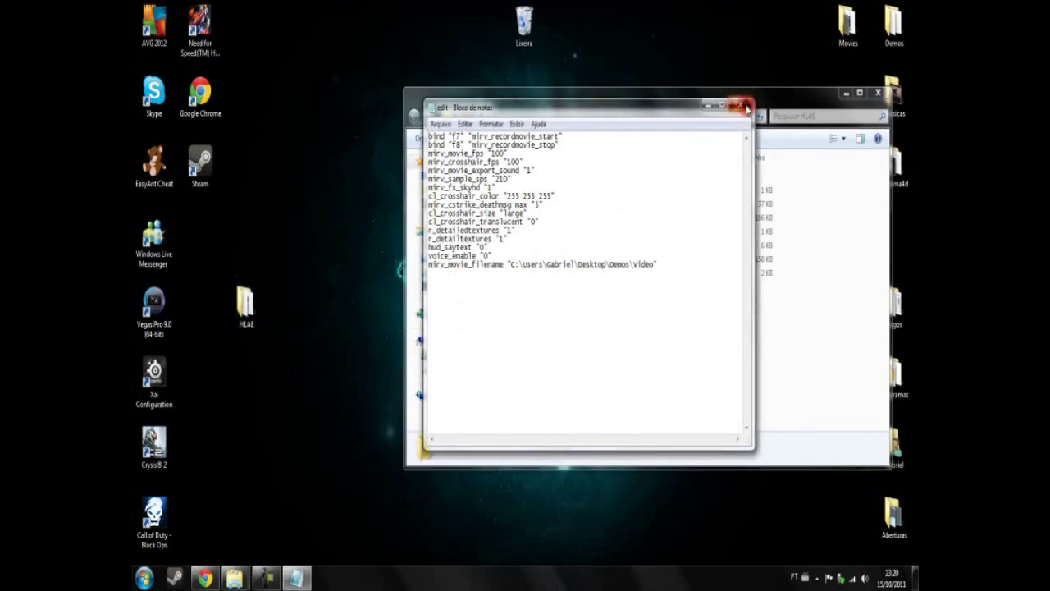
left_click(498, 297)
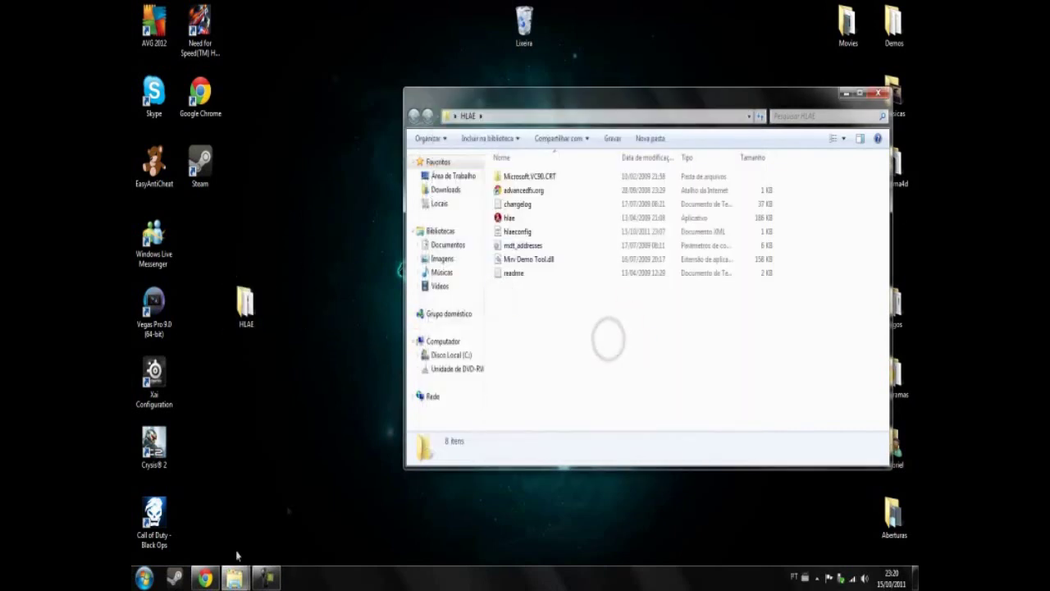
Locate the edit CFG file in the cstrike folder, going through the Portable CS 1.6 MM Pack folder.
mouse_move(234, 578)
left_click(206, 515)
scroll(415, 328, "up", 15)
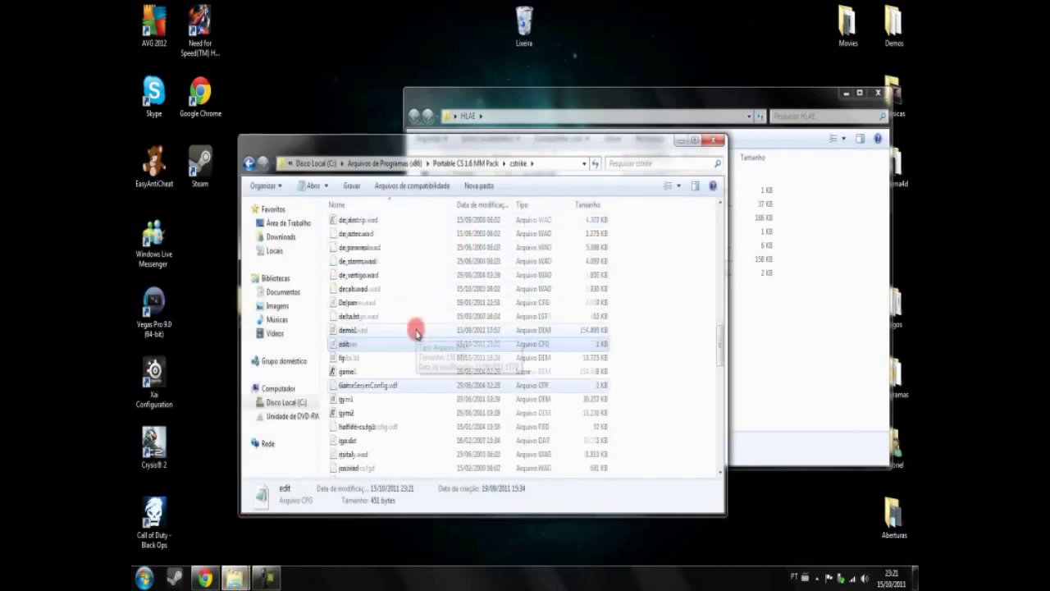
left_click(465, 163)
left_click(369, 250)
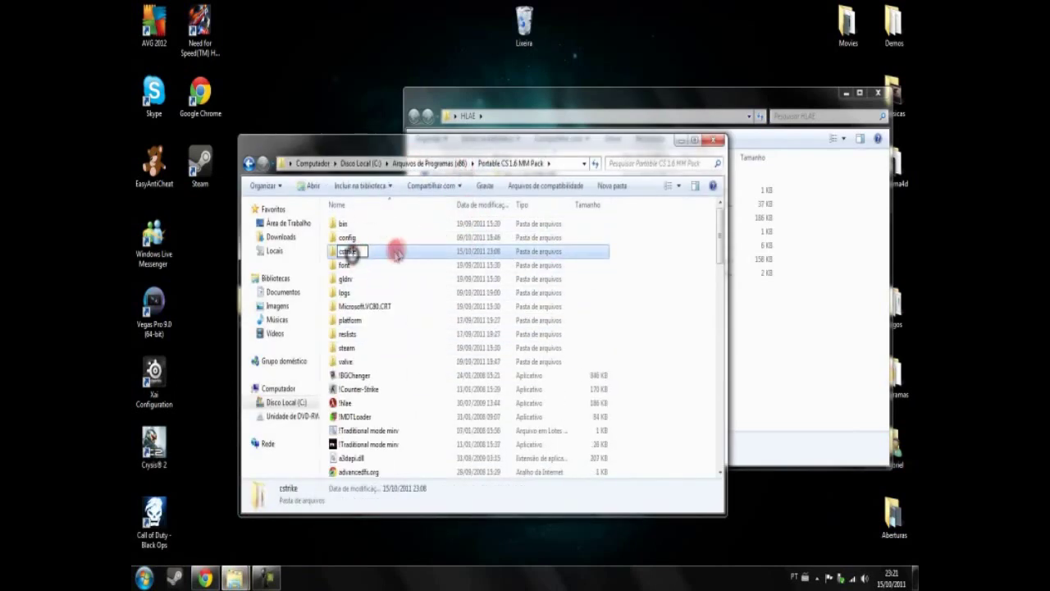
double_click(398, 251)
scroll(481, 353, "down", 8)
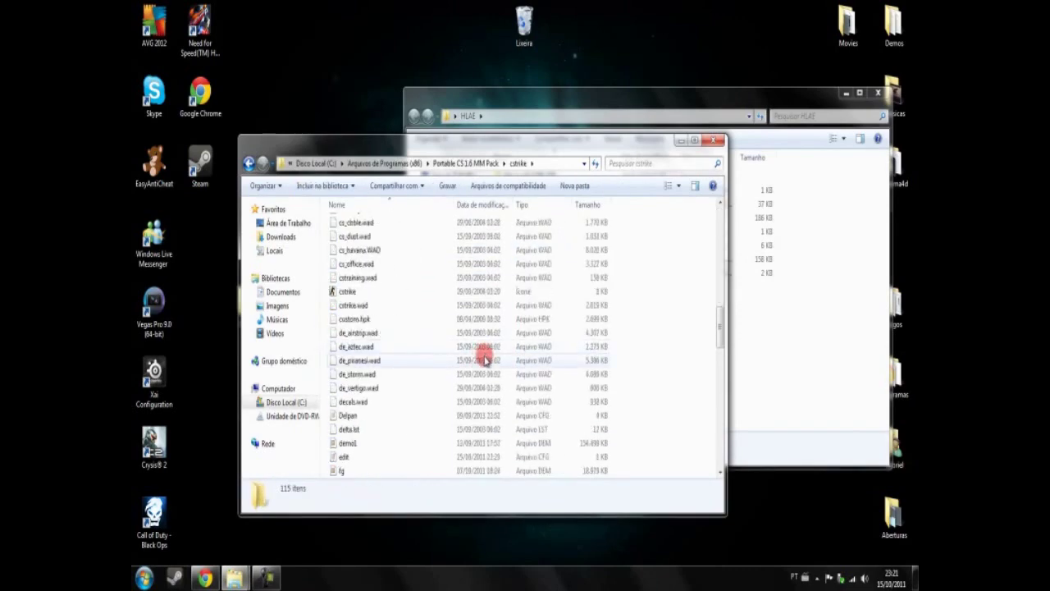
left_click(379, 452)
scroll(394, 410, "up", 3)
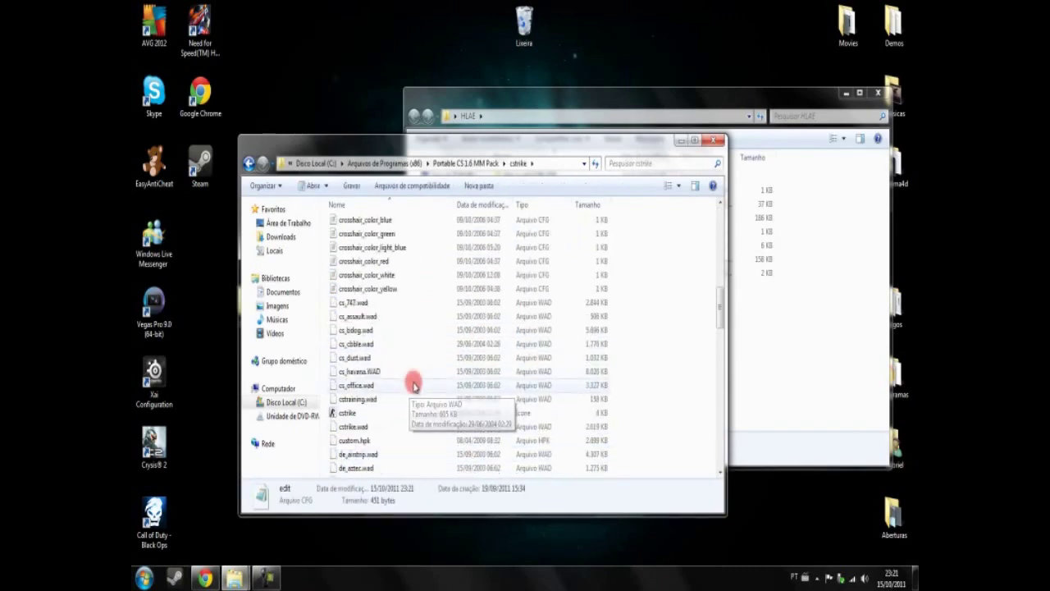
Close the cstrike folder window, then start hlae from the HLAE folder and open its Launch settings.
left_click(826, 313)
left_click(382, 164)
left_click(704, 140)
left_click_drag(591, 356, 725, 366)
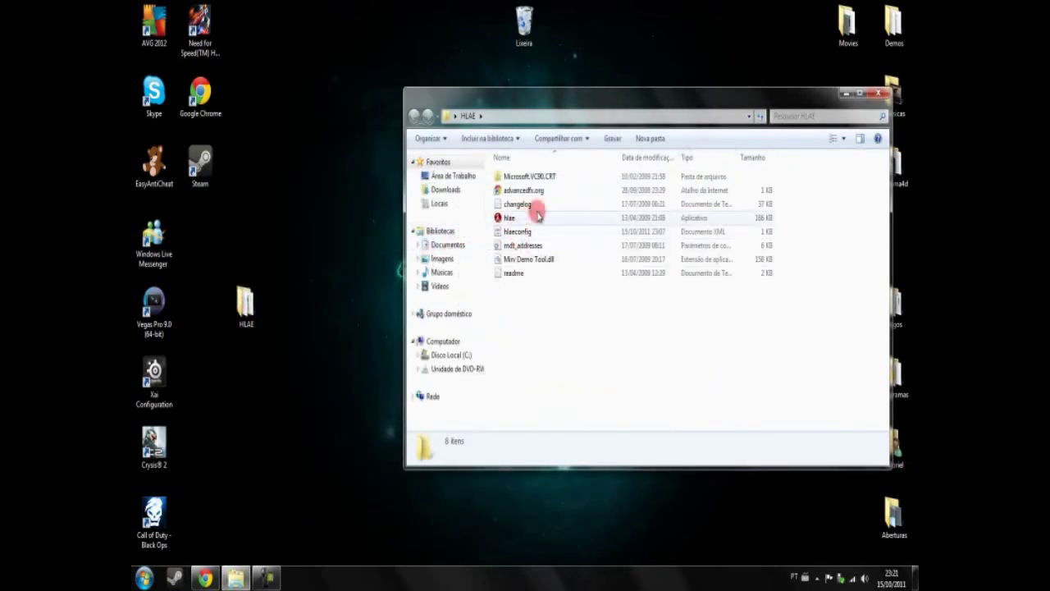
double_click(509, 218)
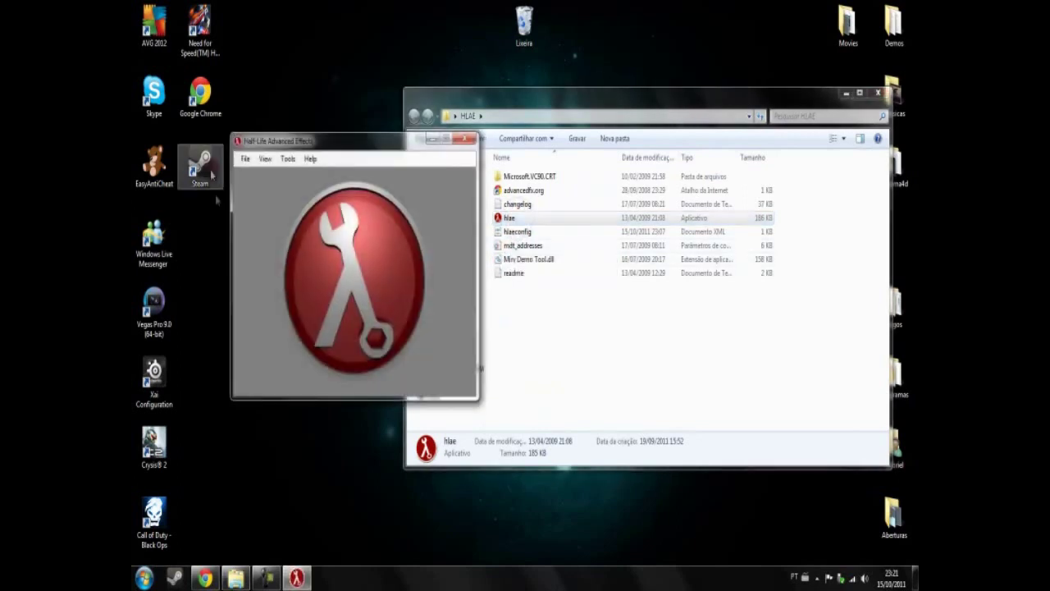
left_click(248, 158)
left_click(263, 173)
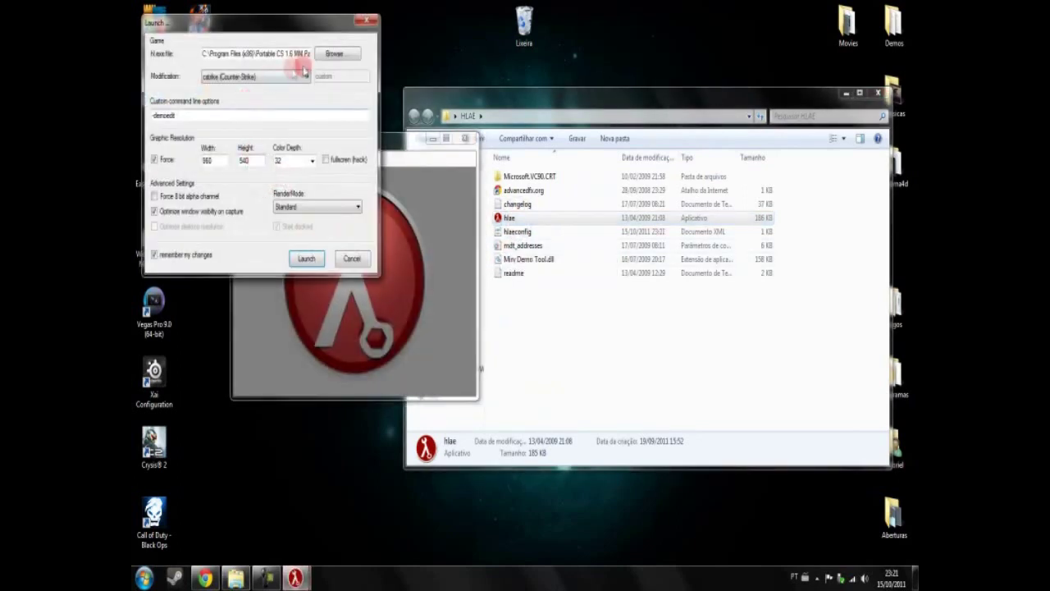
Set the hl.exe file to hl in the Portable CS 1.6 MM Pack folder under Arquivos de Programas (x86) on C:.
left_click_drag(289, 55, 205, 54)
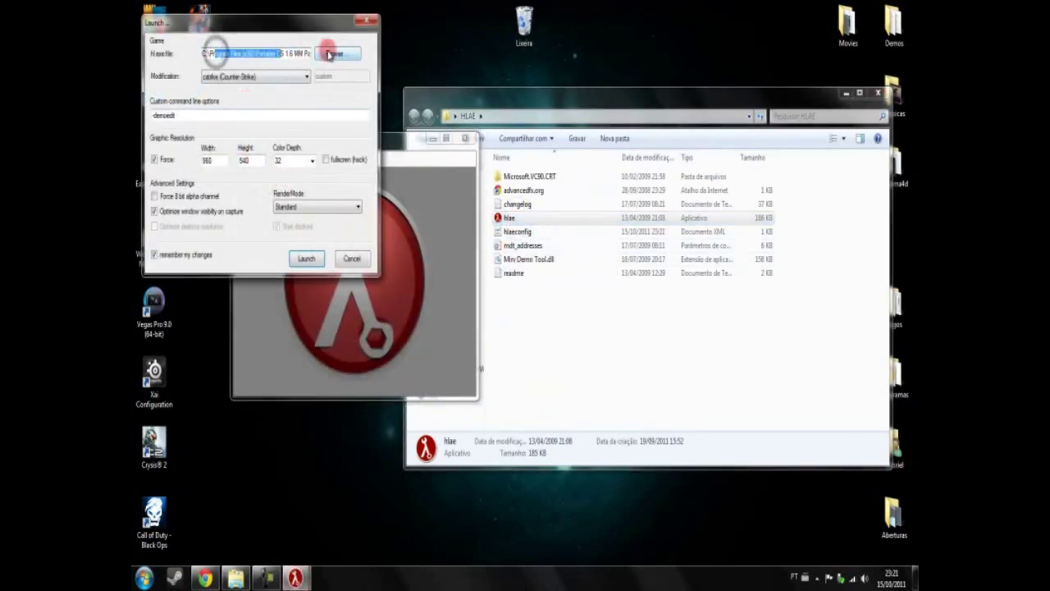
left_click(333, 53)
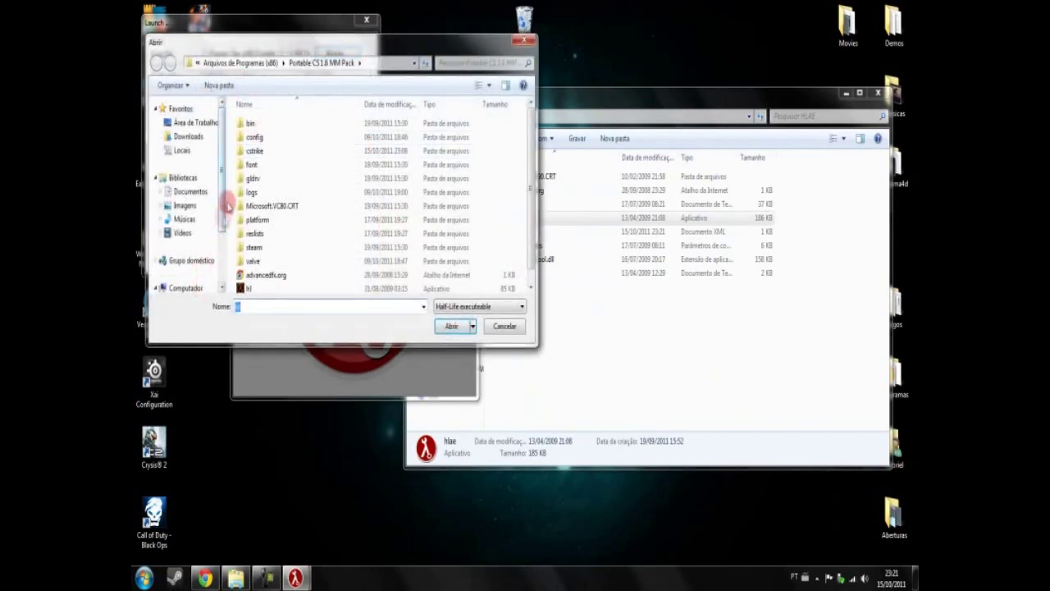
left_click_drag(223, 220, 222, 247)
left_click(192, 241)
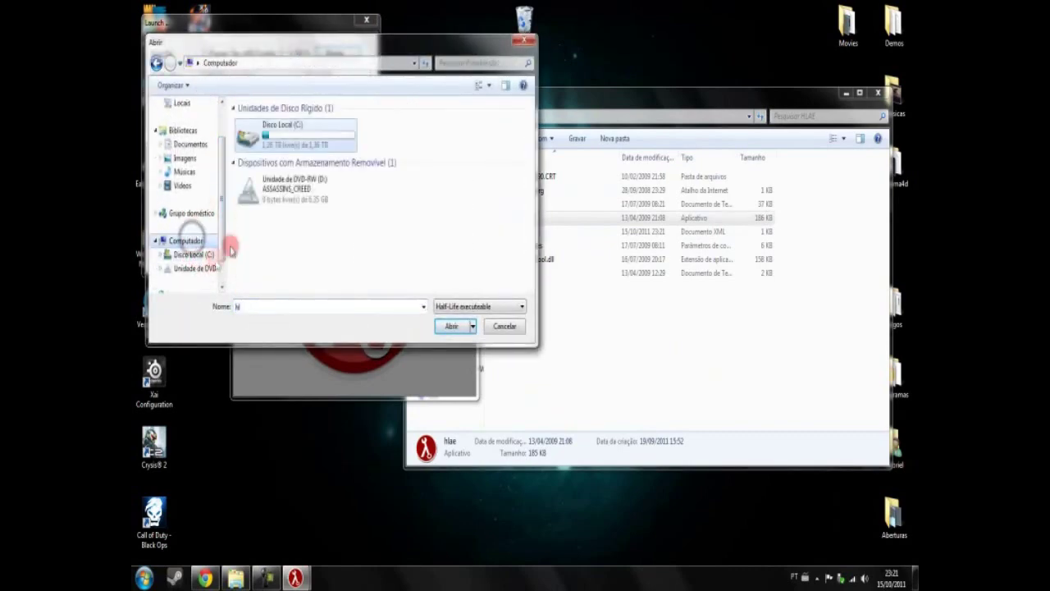
double_click(298, 127)
left_click(282, 169)
double_click(281, 169)
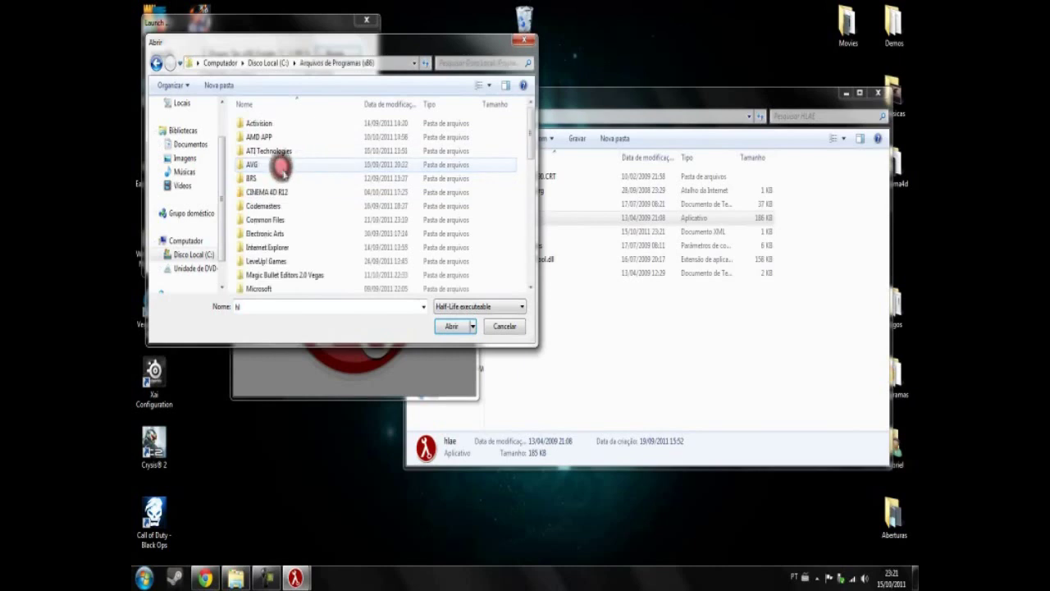
scroll(271, 187, "down", 5)
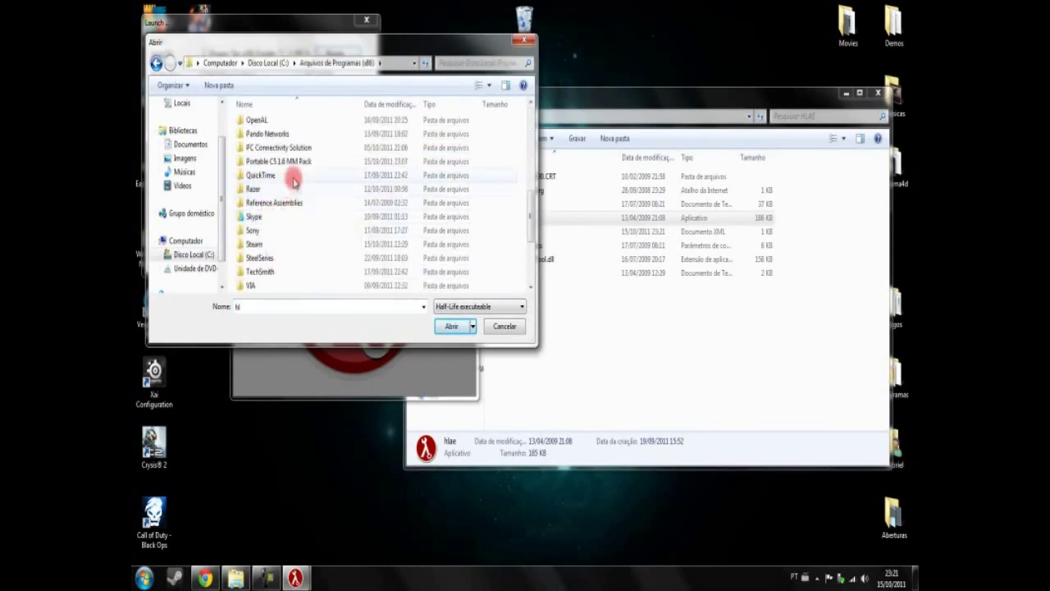
double_click(297, 164)
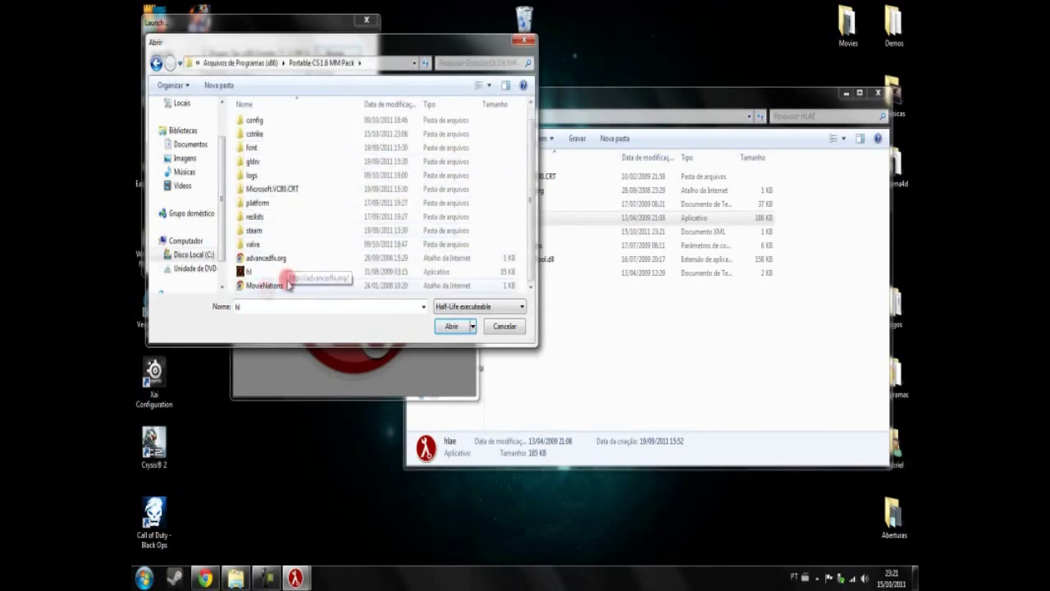
left_click(301, 271)
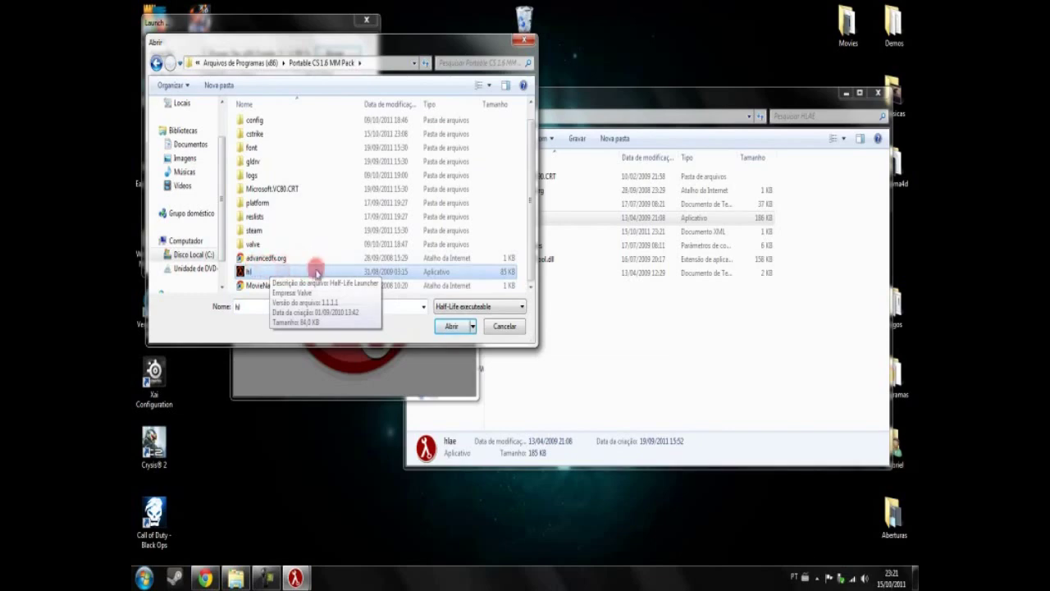
left_click(450, 326)
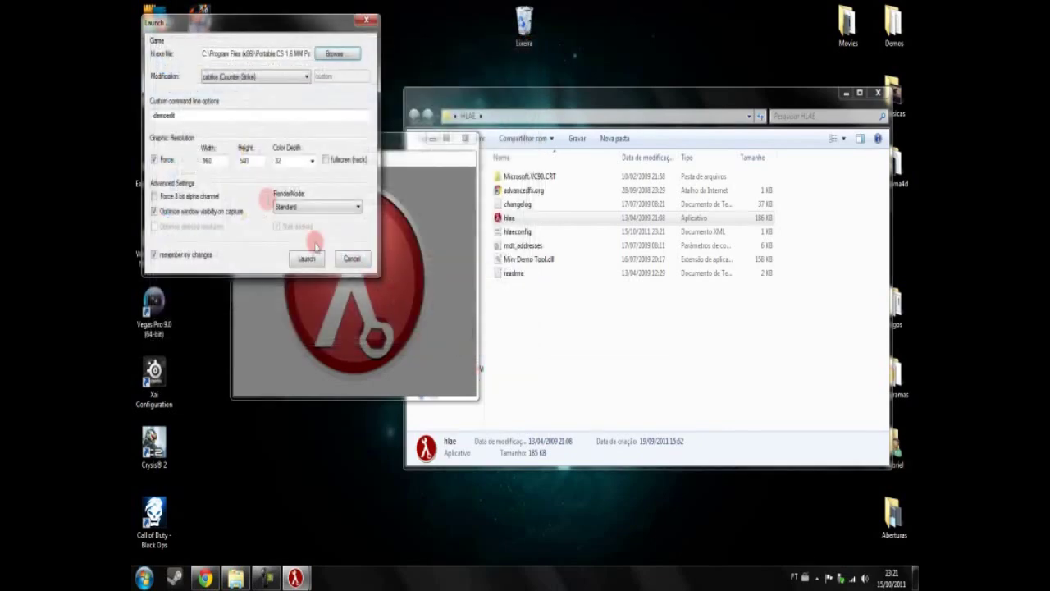
Check the width and height entered for the forced graphic resolution.
left_click(218, 161)
left_click(211, 160)
left_click(220, 162)
left_click_drag(223, 167, 170, 164)
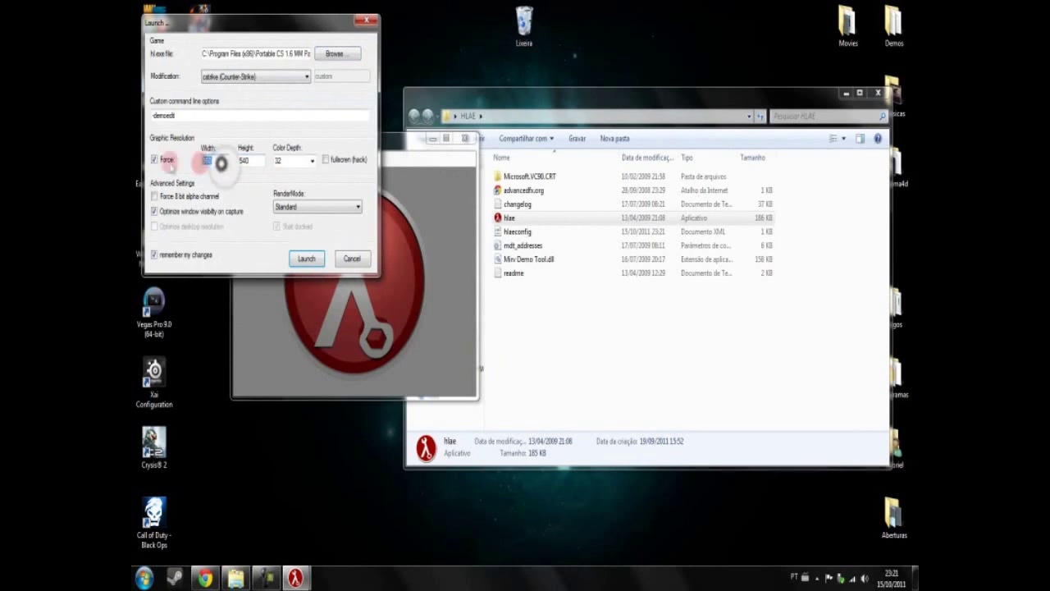
left_click_drag(250, 160, 233, 162)
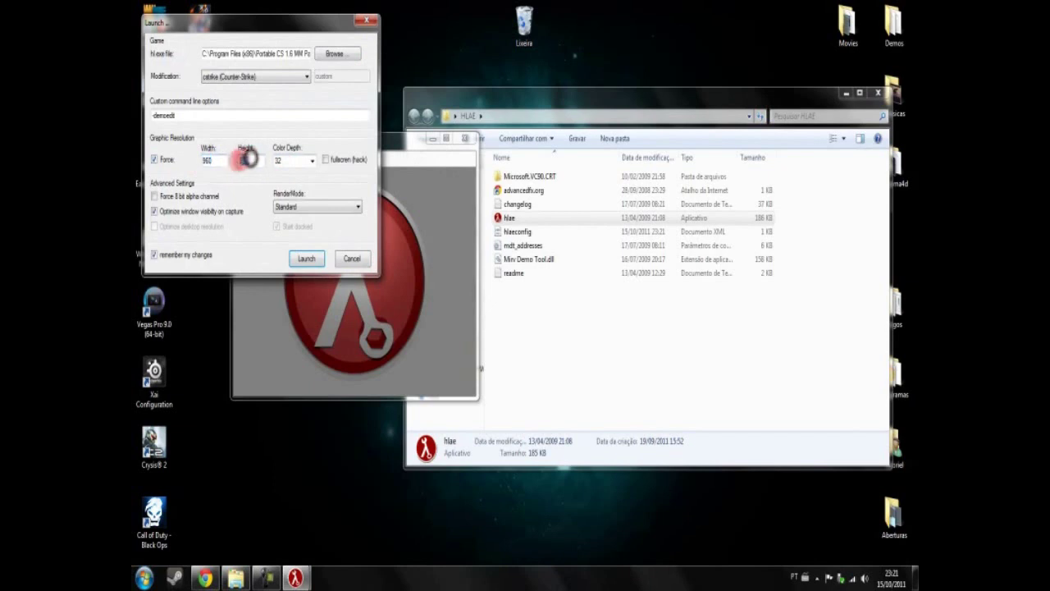
Launch Counter-Strike with these settings and maximize the Half-Life Advanced Effects window.
left_click(281, 185)
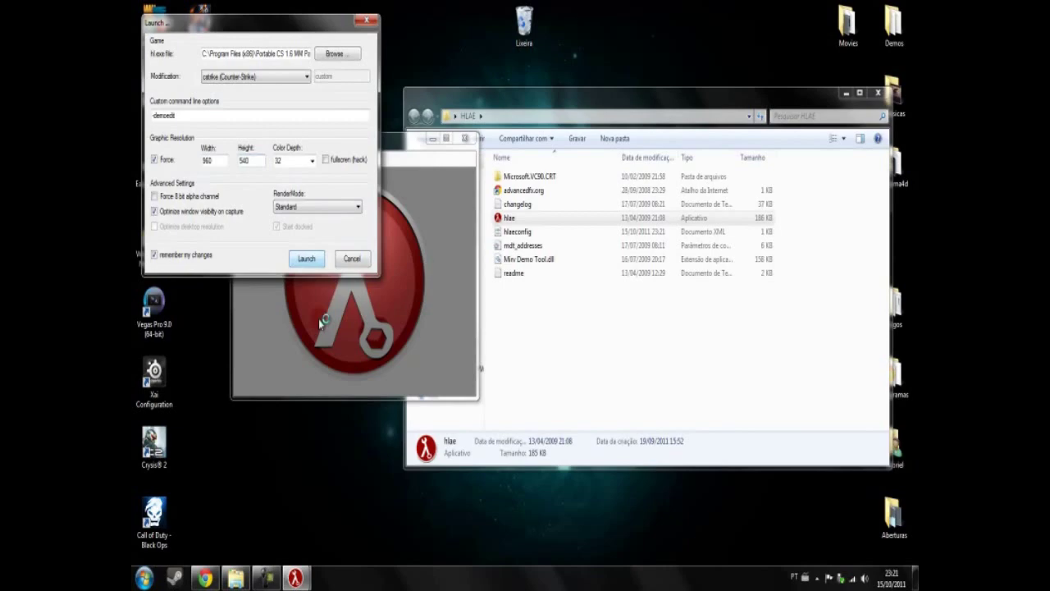
key("Return")
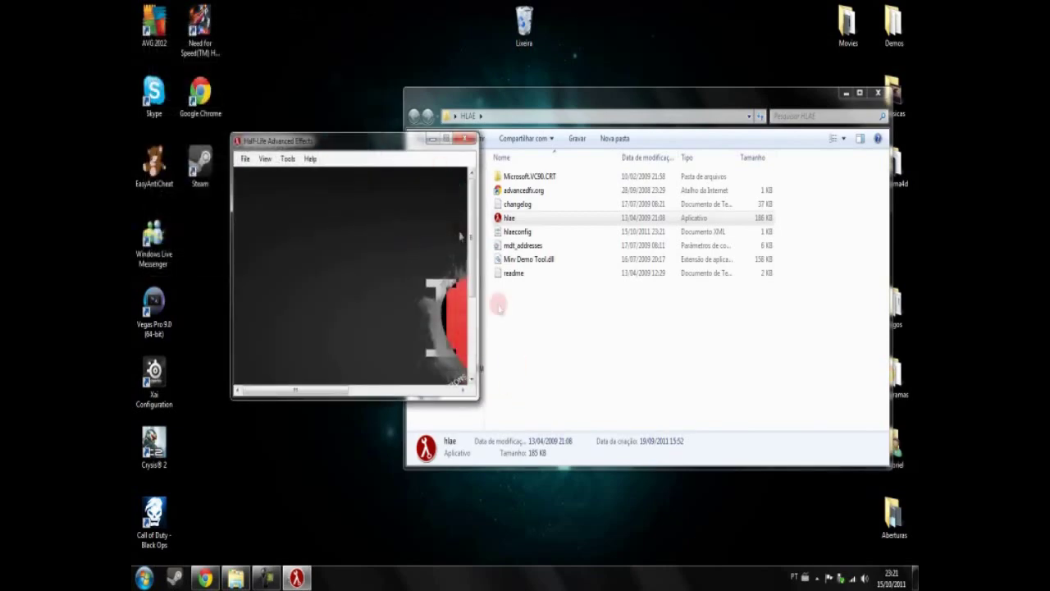
left_click(451, 141)
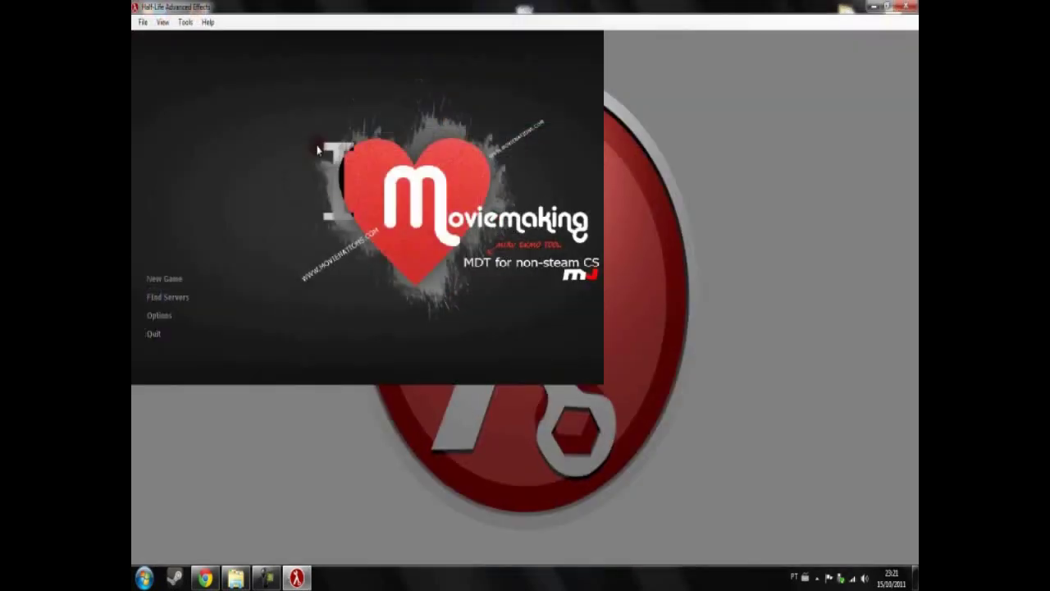
Run exec edit.cfg in the game console and begin a viewdemo command.
key("grave")
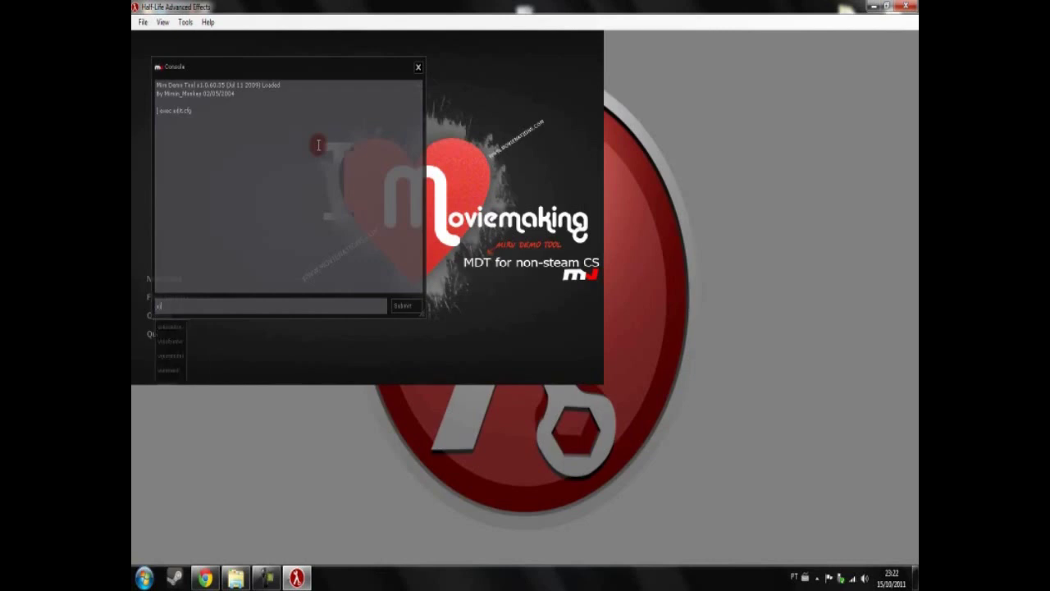
key("Up")
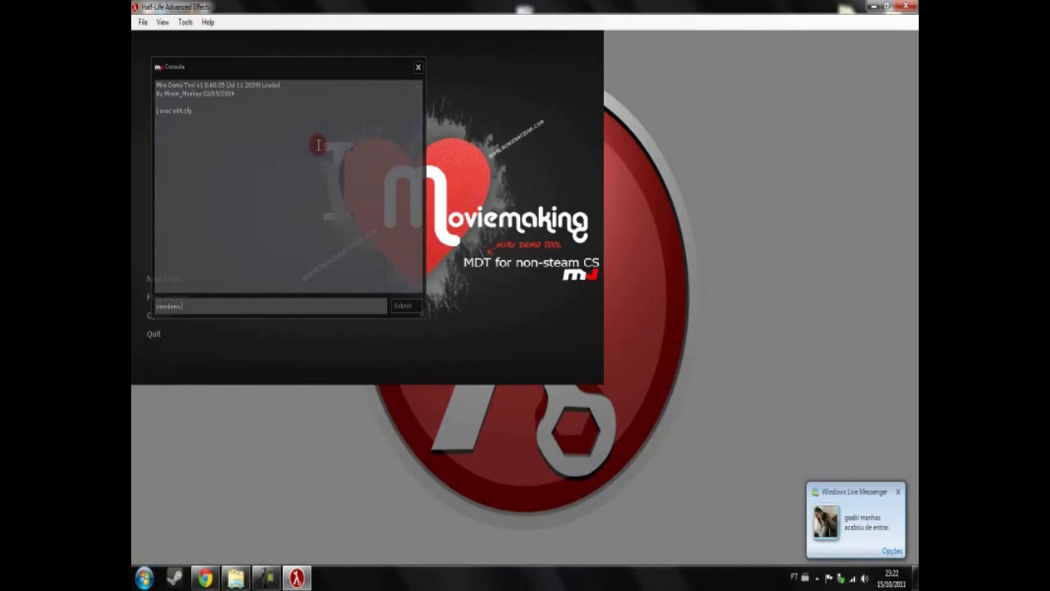
Switch to the HLAE folder window and look for the demo files in the cstrike folder of Portable CS 1.6 MM Pack on C:.
key("alt+Tab")
key("alt+Tab")
key("alt+Tab")
key("alt+Tab")
key("alt+Tab")
key("alt+Tab")
key("alt+Tab")
key("alt+Tab")
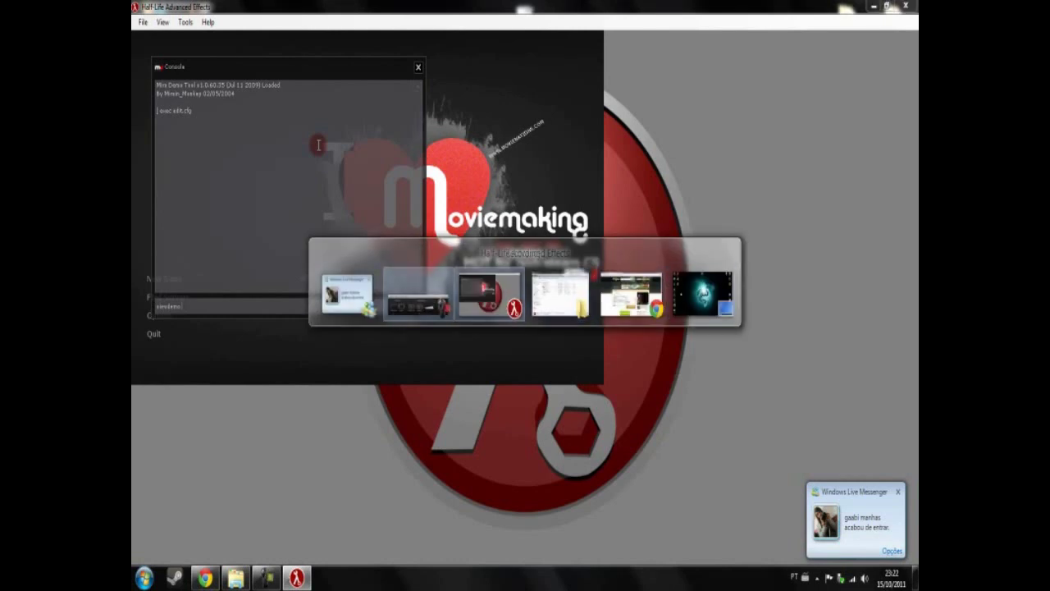
key("alt+Tab")
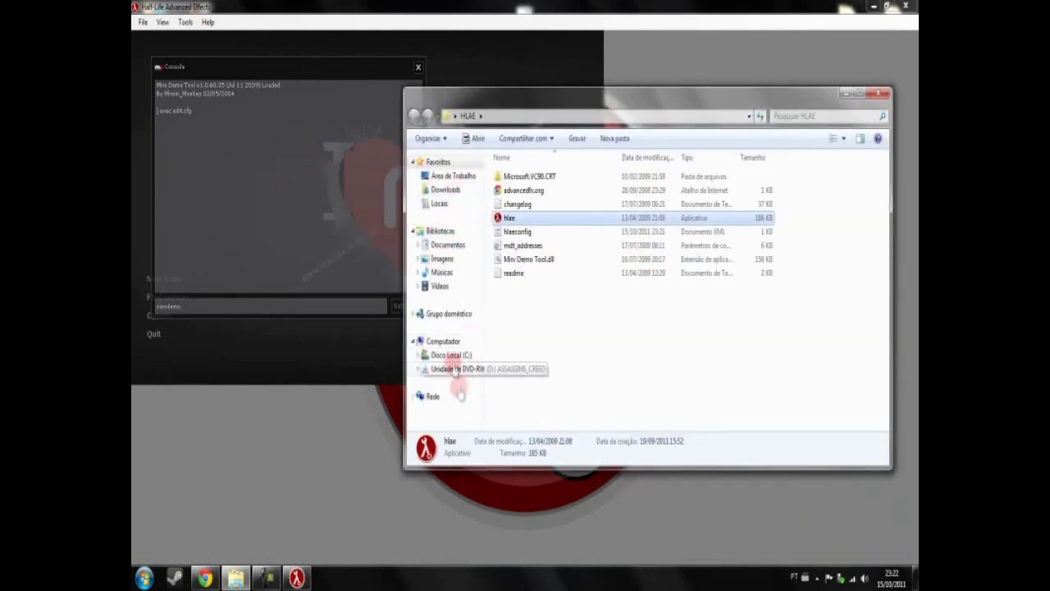
left_click(450, 355)
double_click(525, 211)
scroll(531, 314, "down", 3)
double_click(534, 337)
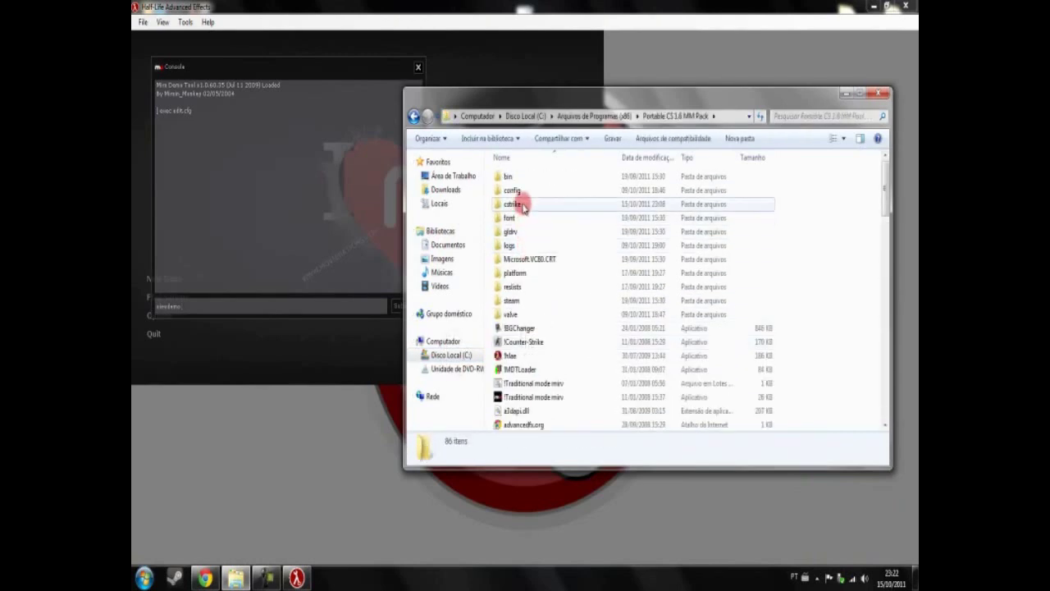
double_click(523, 205)
scroll(529, 246, "down", 3)
left_click(512, 231)
left_click(520, 244)
Return to the game console, complete the viewdemo command with the demo's name and play the demo.
left_click(332, 299)
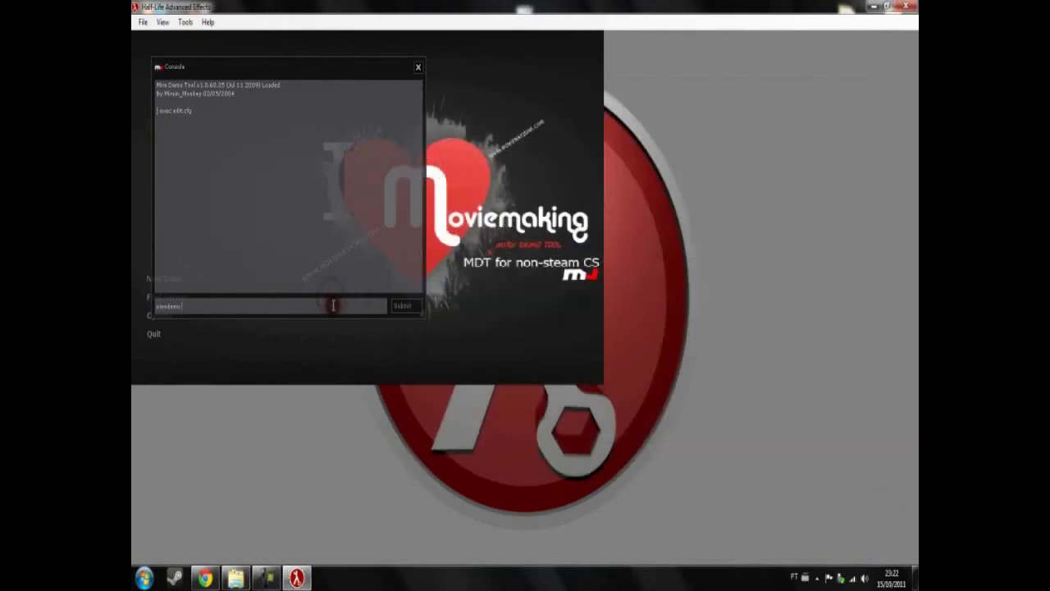
key("Return")
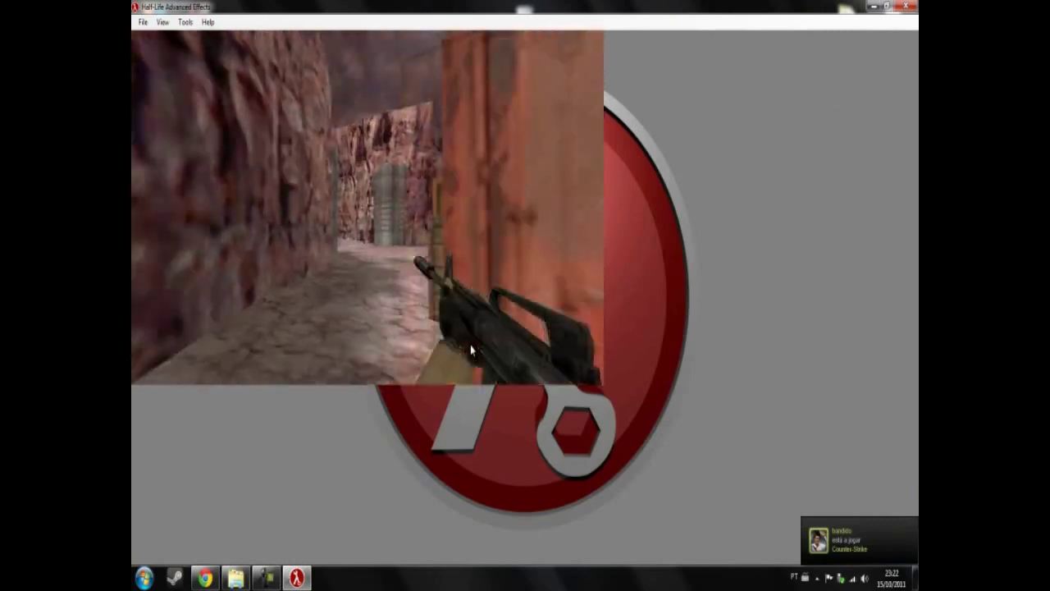
key("Escape")
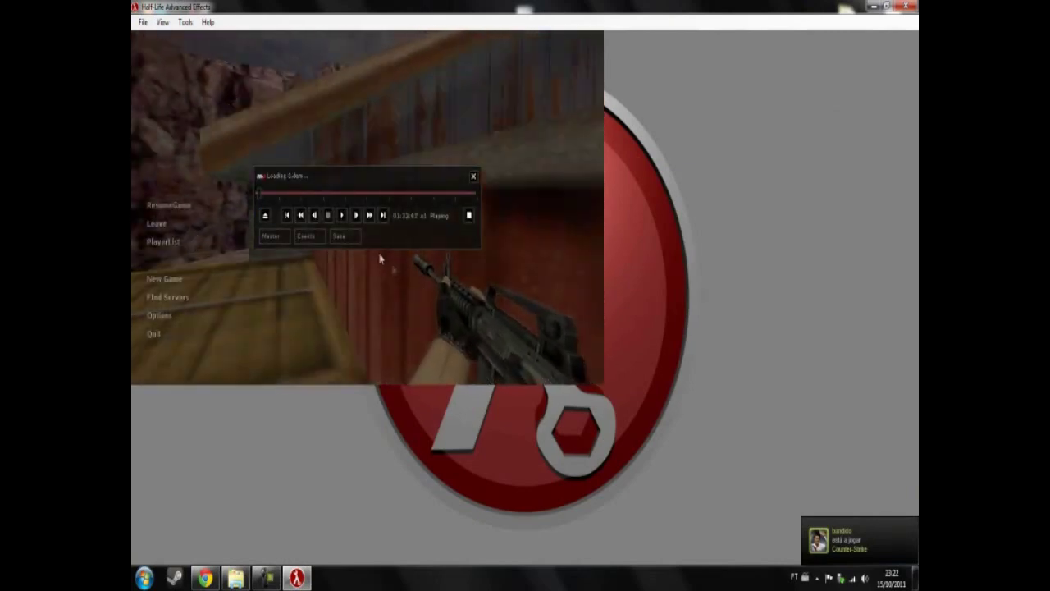
key("Escape")
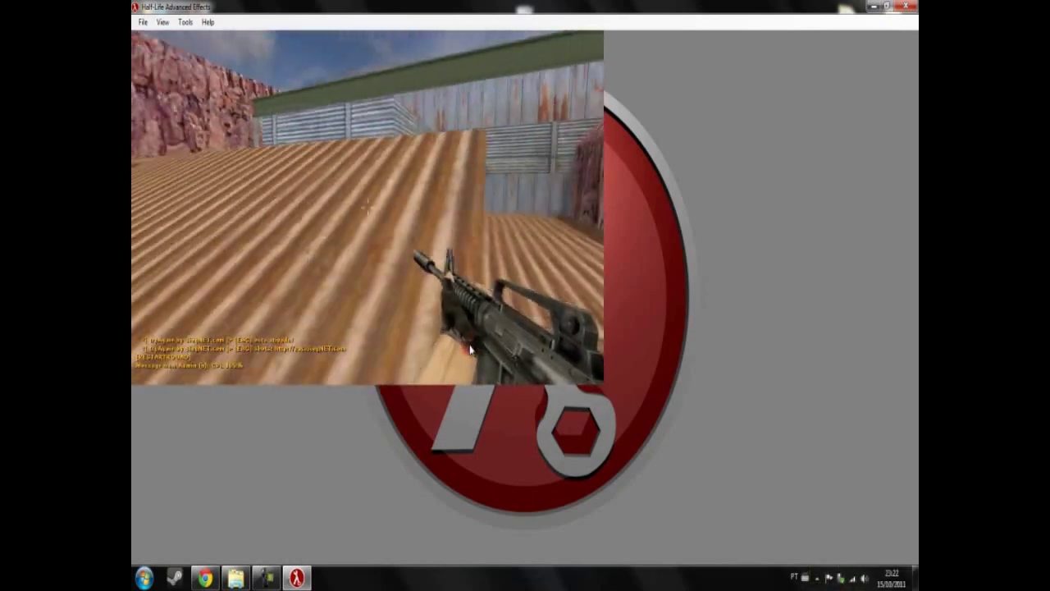
Check the console during playback, then cycle through the demo's spectator views to follow a player in first person.
key("Escape")
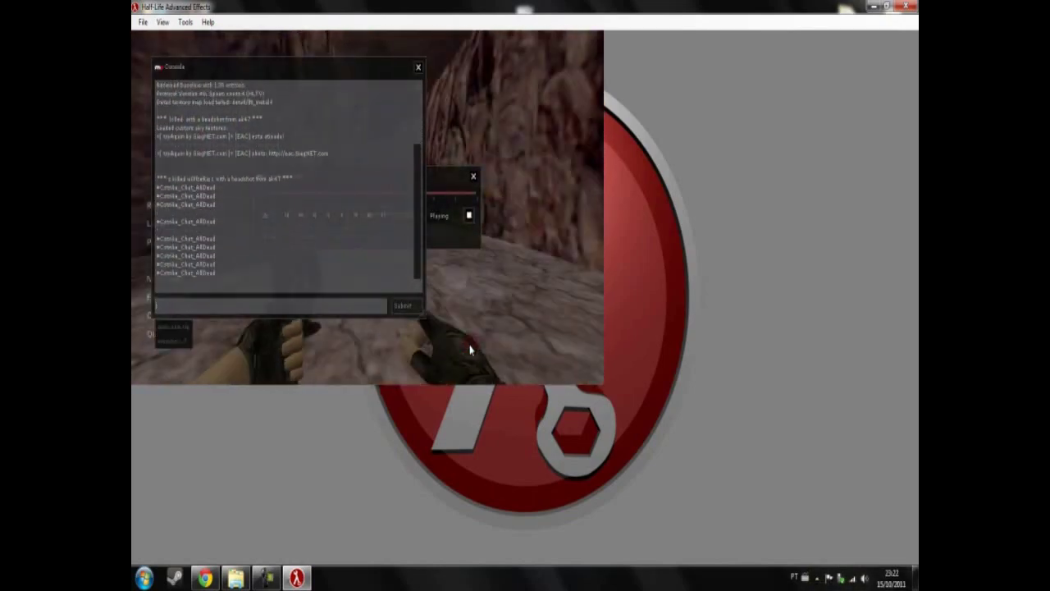
key("Escape")
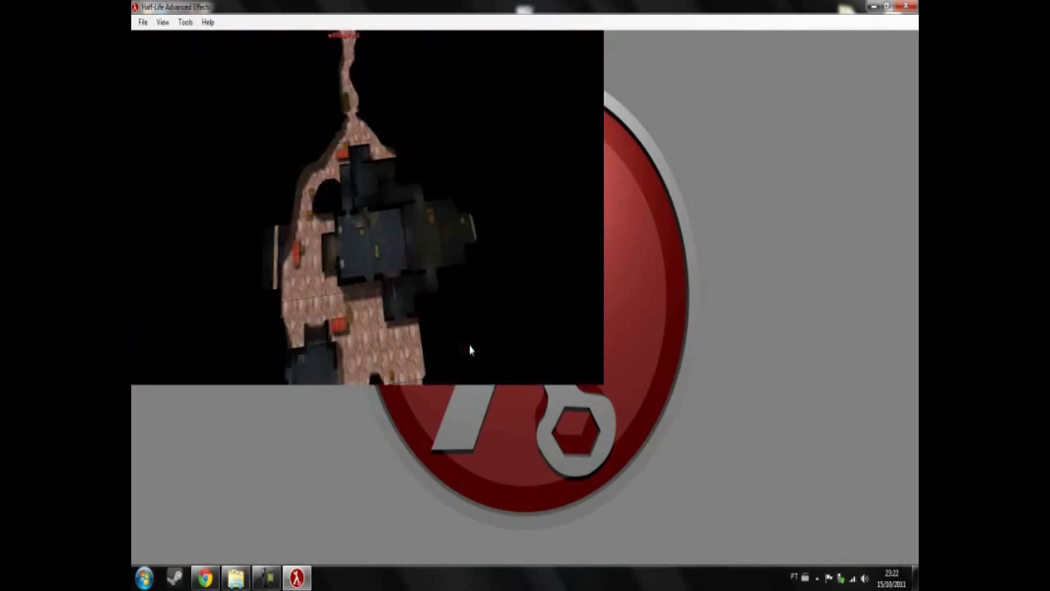
left_click(470, 348)
left_click(469, 348)
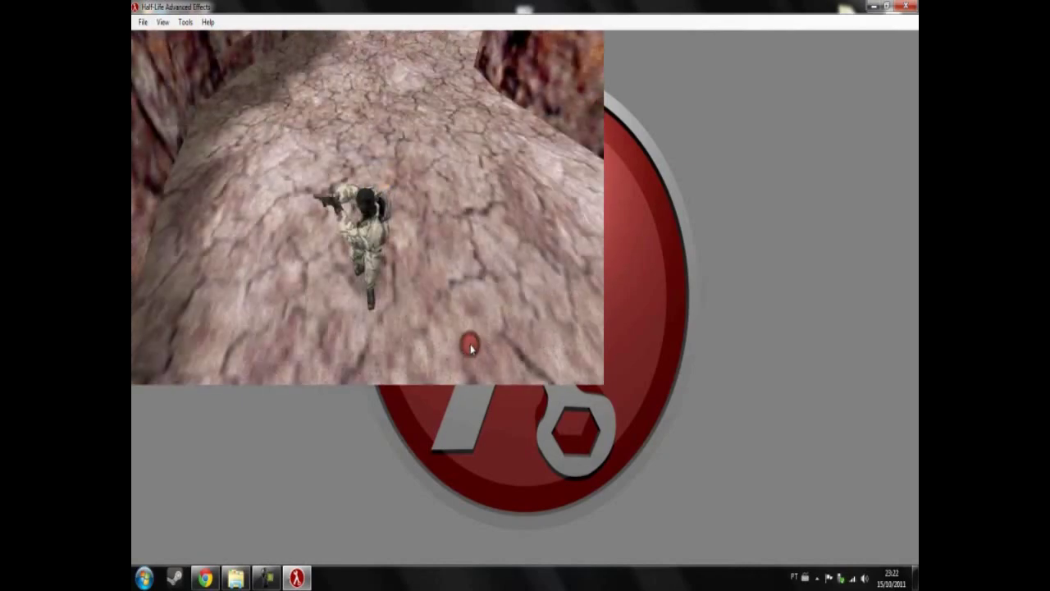
left_click(470, 349)
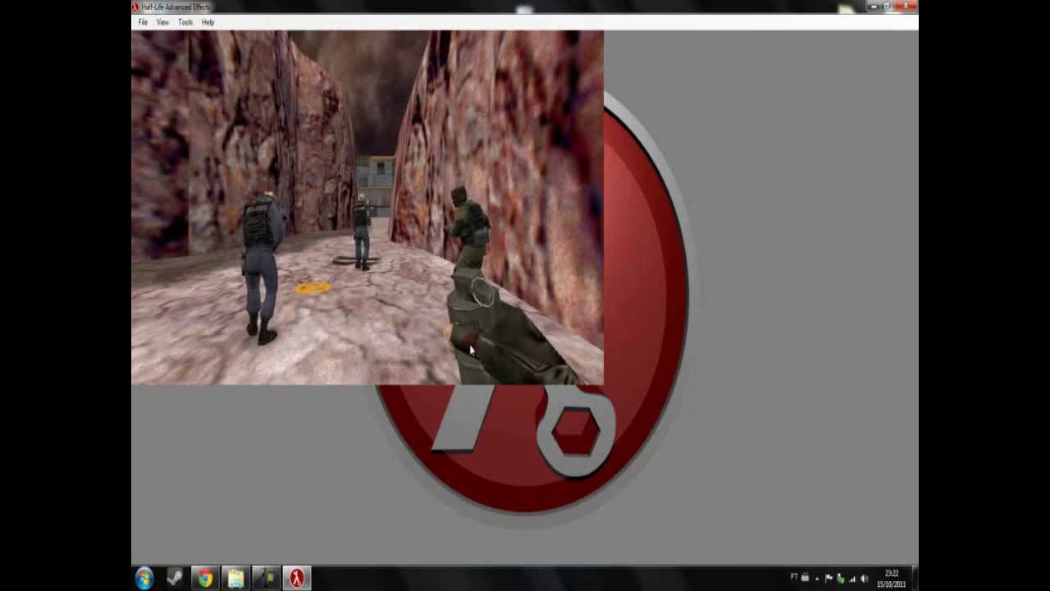
left_click(469, 347)
left_click(470, 348)
left_click(470, 349)
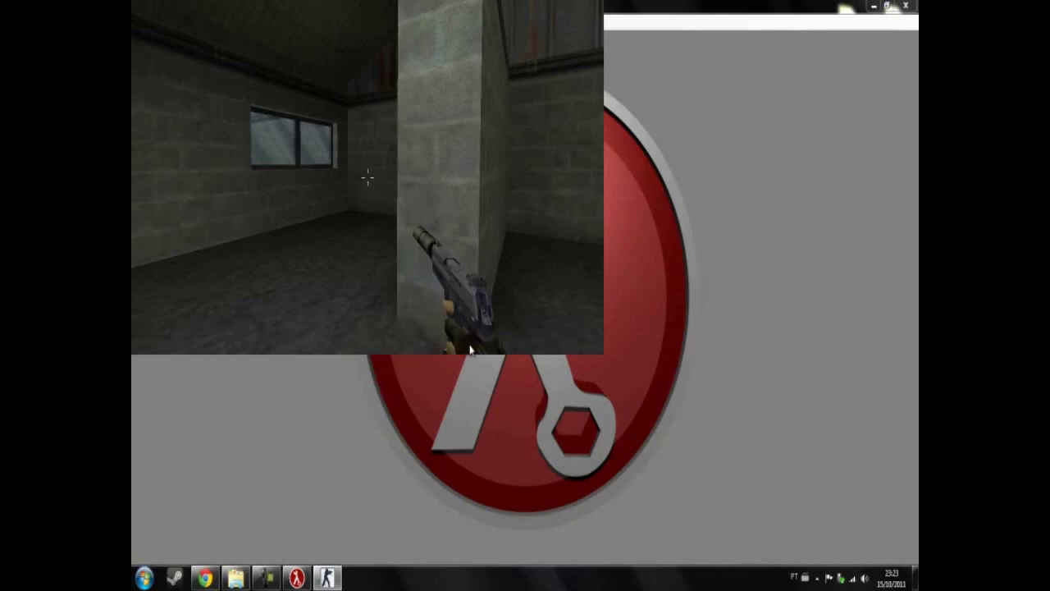
key("w")
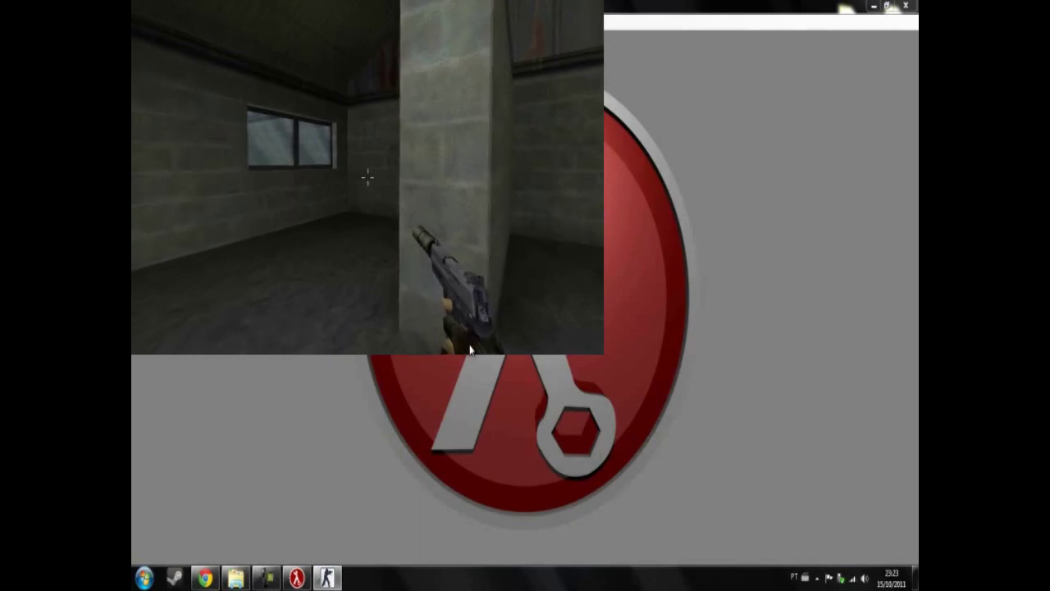
Record a section of the demo from the followed player's first-person view, then bring up the game menu.
key("w")
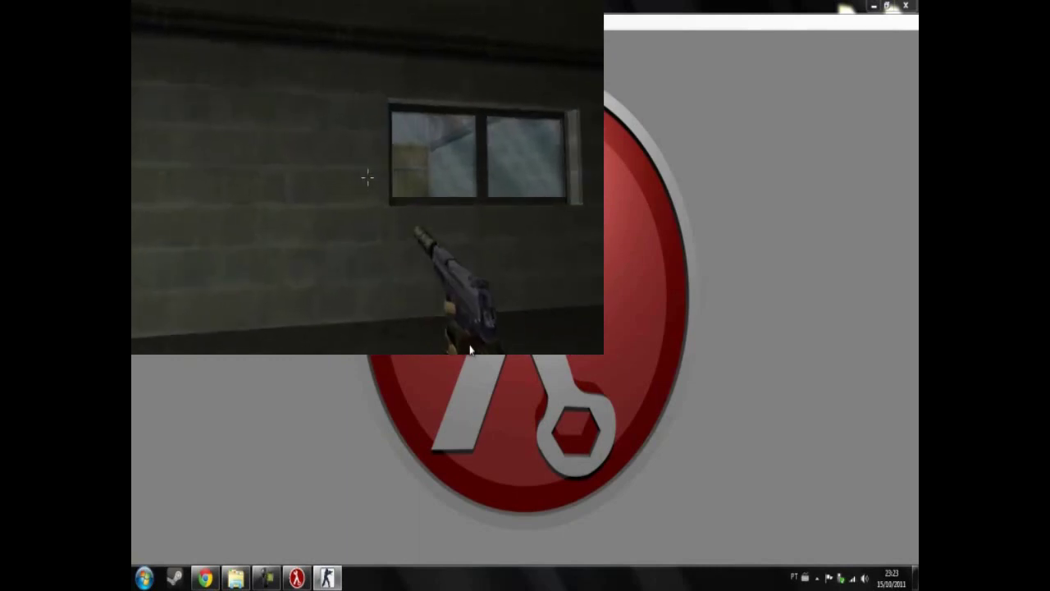
key("w")
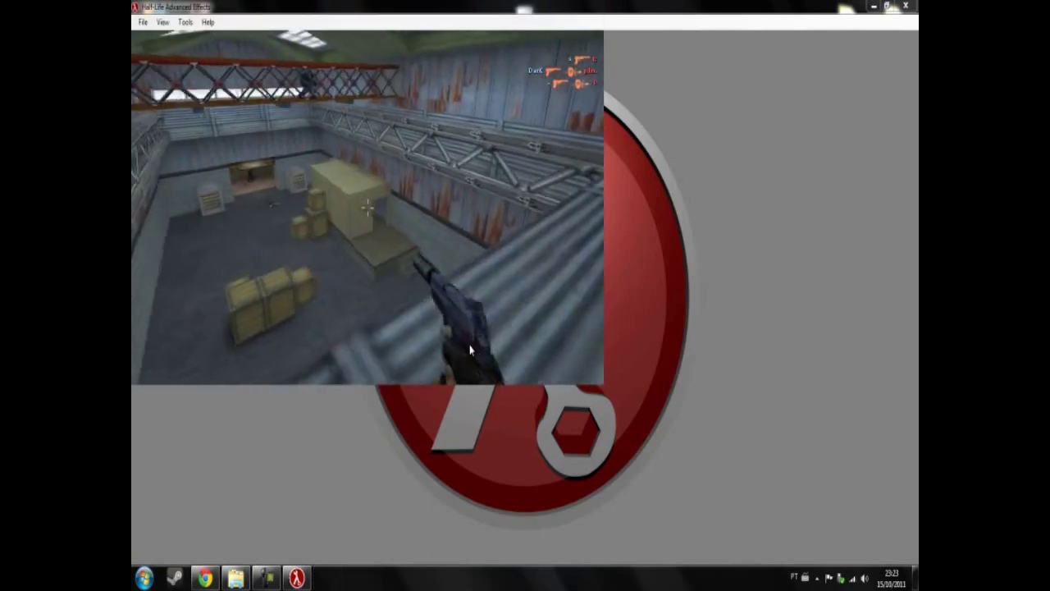
key("Escape")
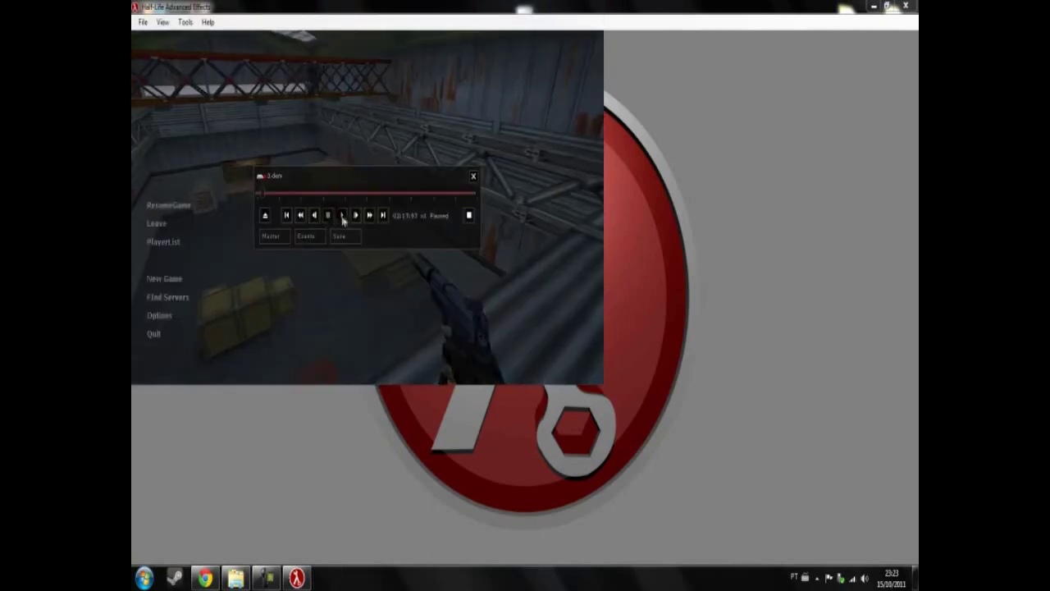
key("Escape")
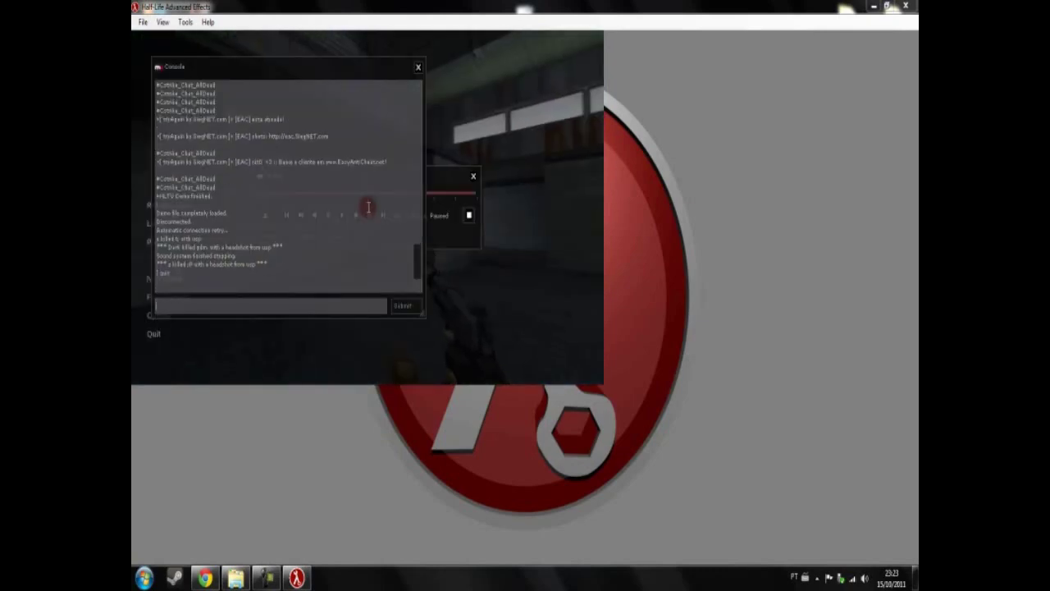
Close Half-Life Advanced Effects and the cstrike folder window to return to the desktop.
left_click(909, 5)
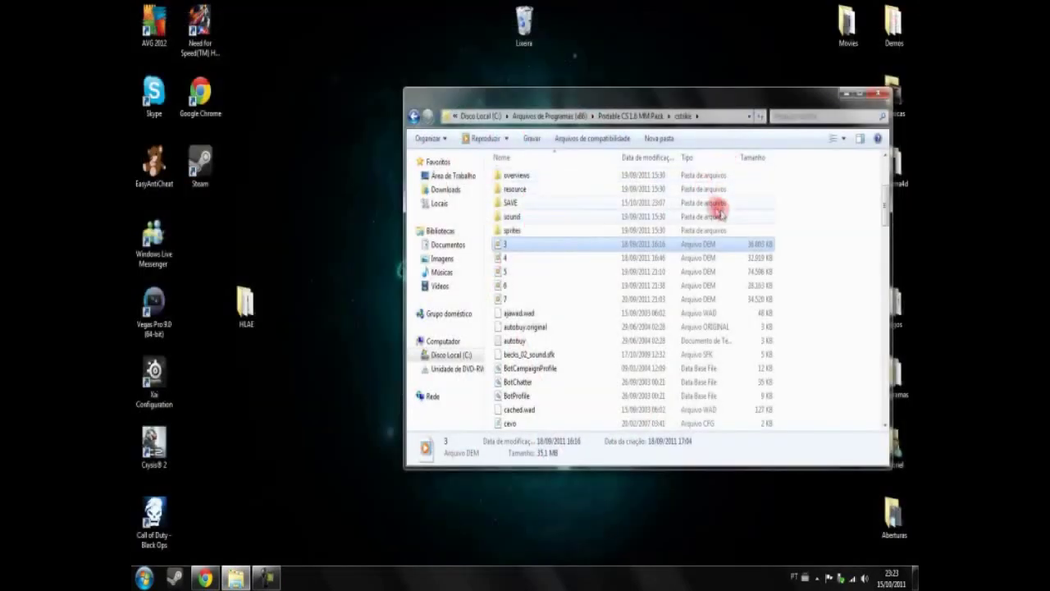
left_click_drag(806, 100, 748, 116)
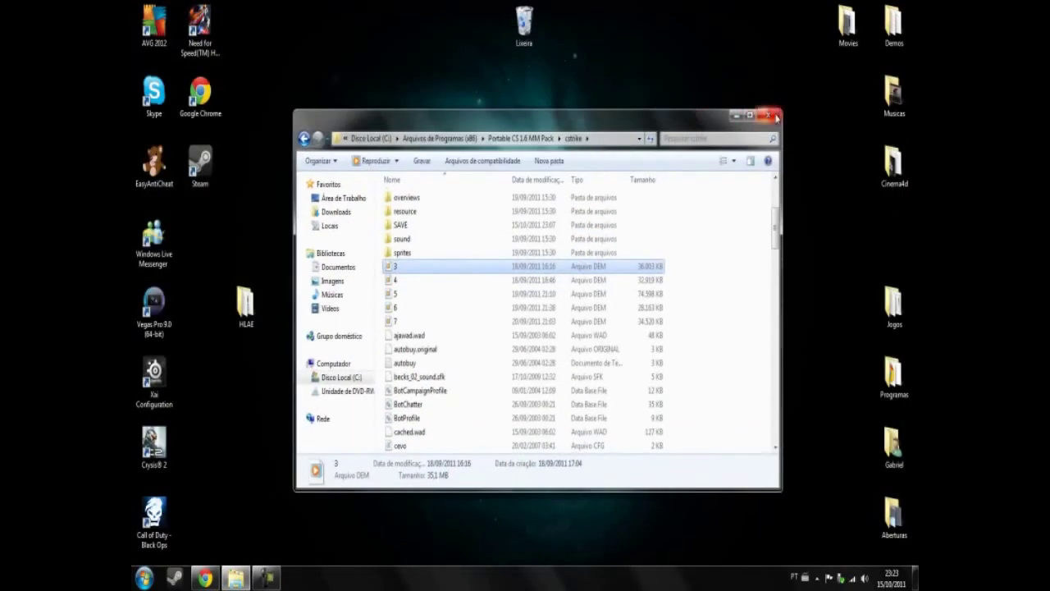
left_click(776, 117)
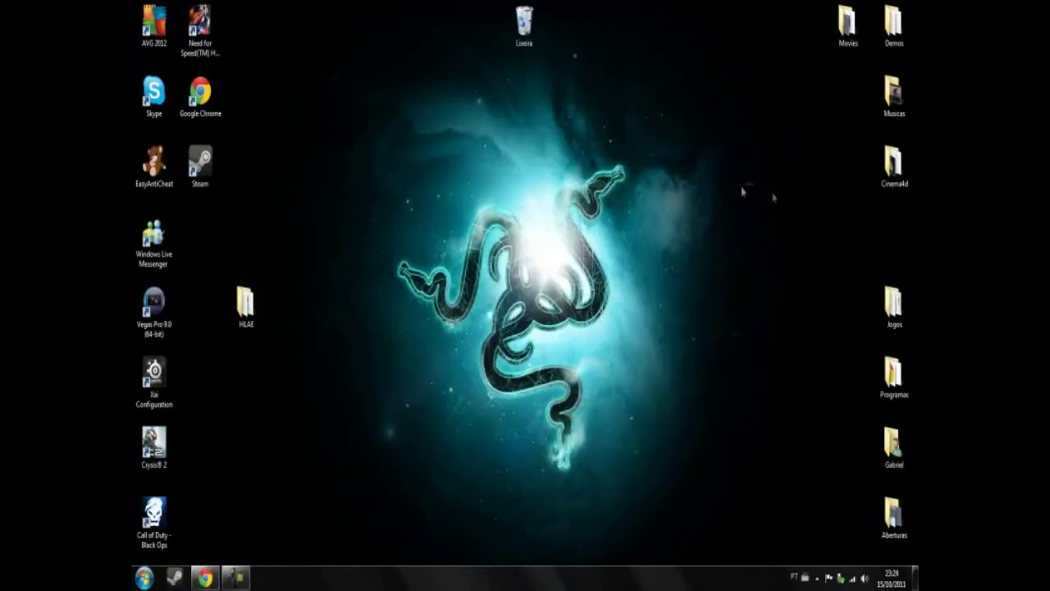
Open the Demos folder on the desktop and look through the recorded TGA frames down to the Video_00_sound file.
double_click(893, 23)
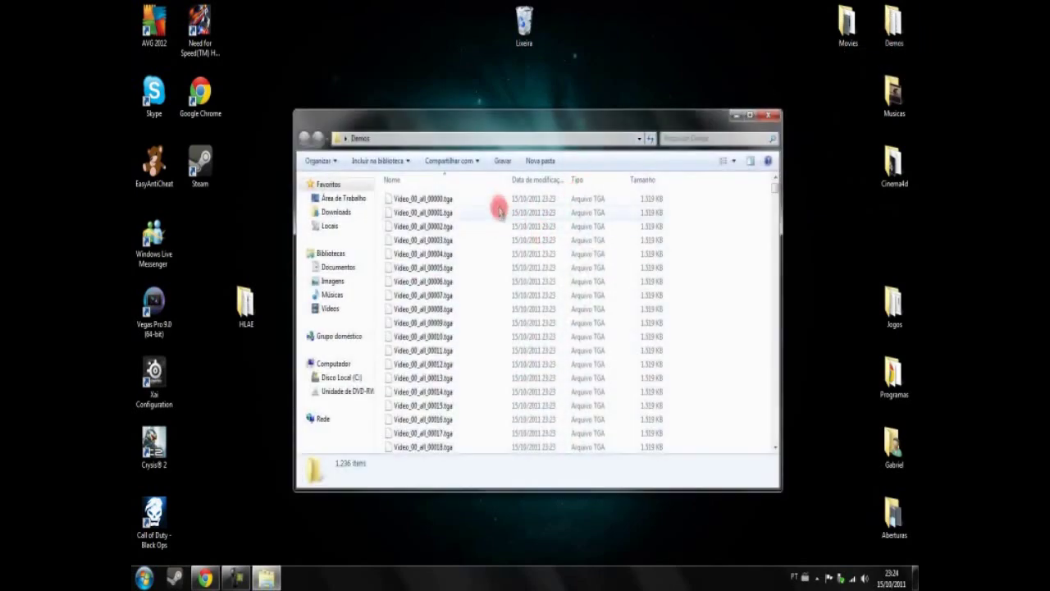
left_click(496, 198)
left_click(531, 210)
left_click(551, 201)
left_click_drag(773, 188, 776, 469)
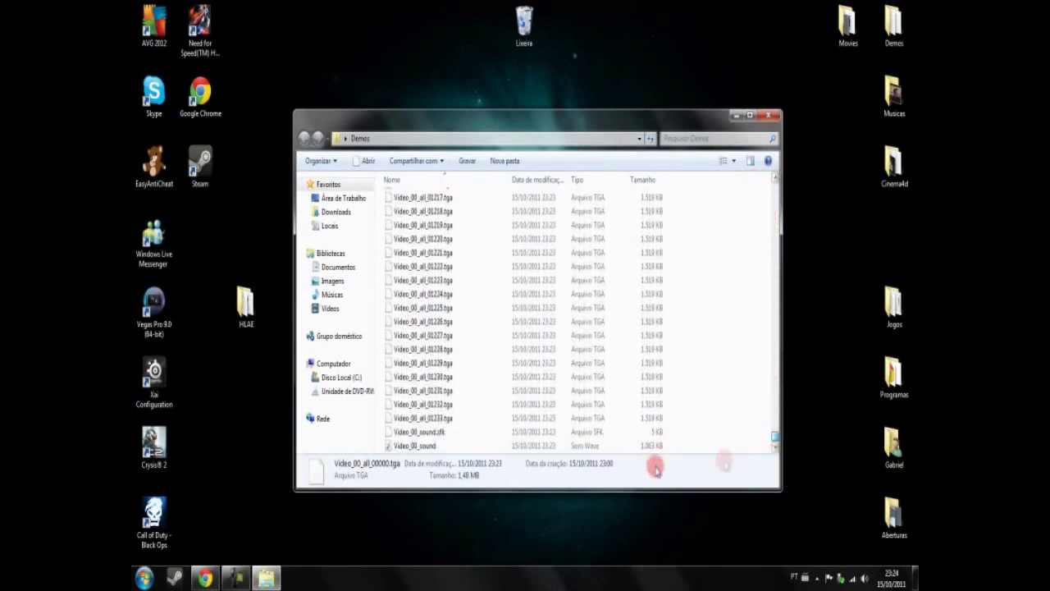
left_click(467, 417)
scroll(470, 425, "up", 2)
scroll(470, 427, "down", 2)
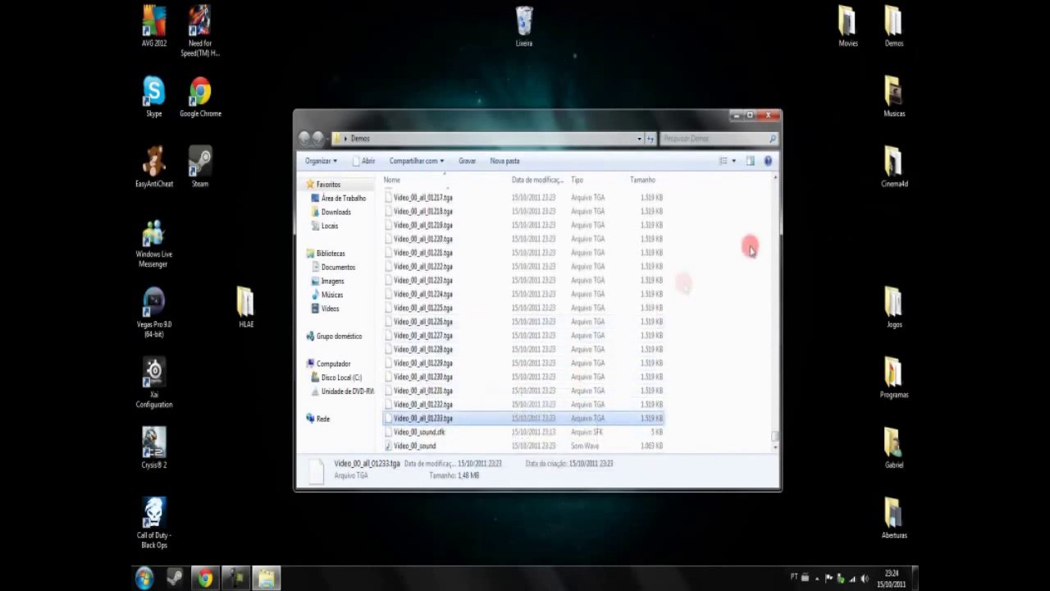
left_click(723, 239)
left_click_drag(715, 318, 689, 441)
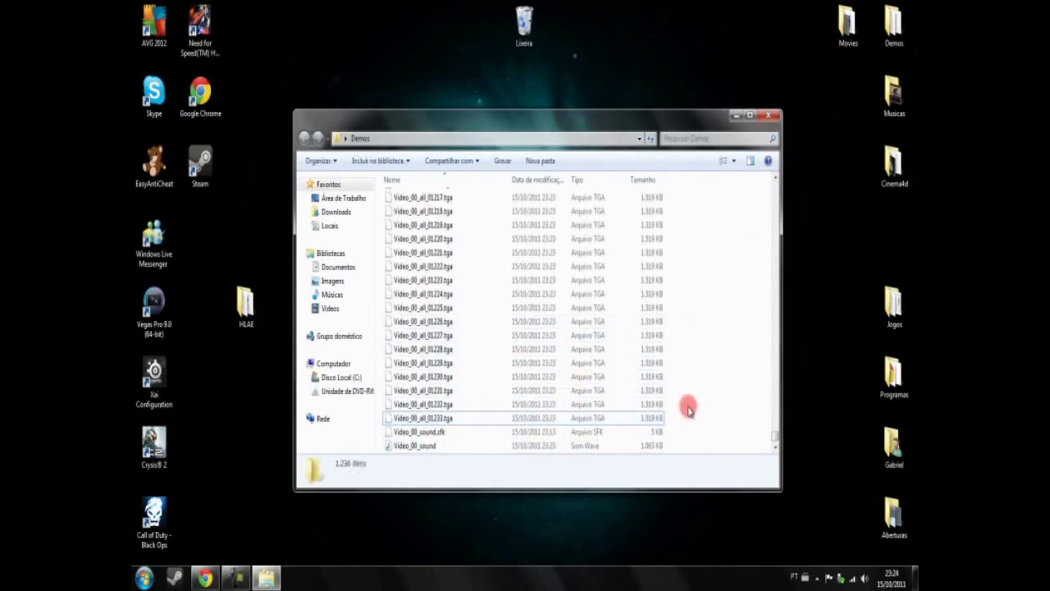
Move the HLAE folder icon beside the Windows Live Messenger shortcut on the desktop and close the Demos folder window.
left_click(236, 302)
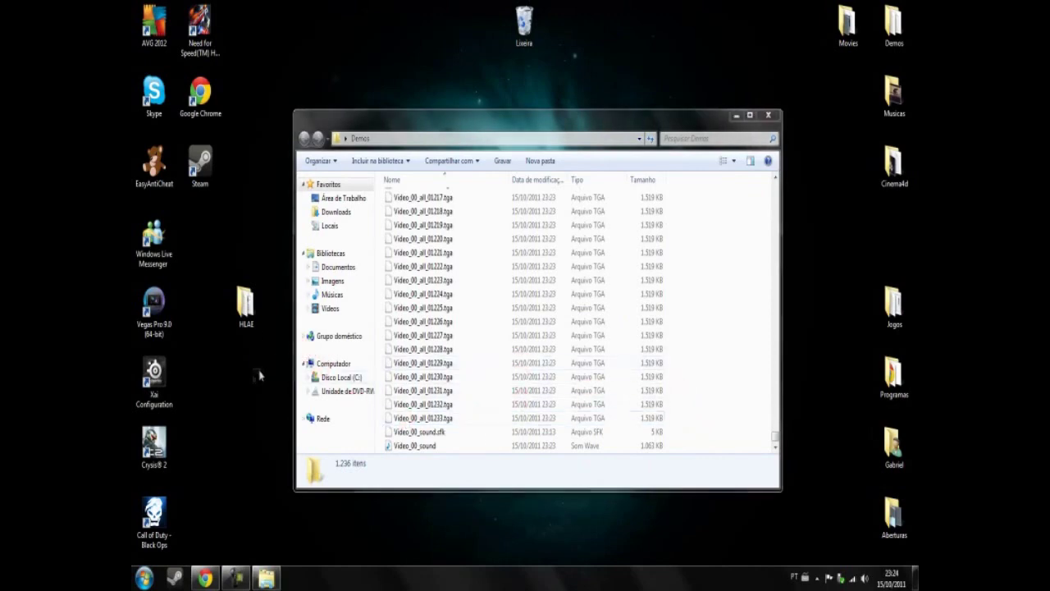
left_click_drag(236, 302, 193, 234)
left_click(266, 264)
left_click_drag(606, 122, 657, 83)
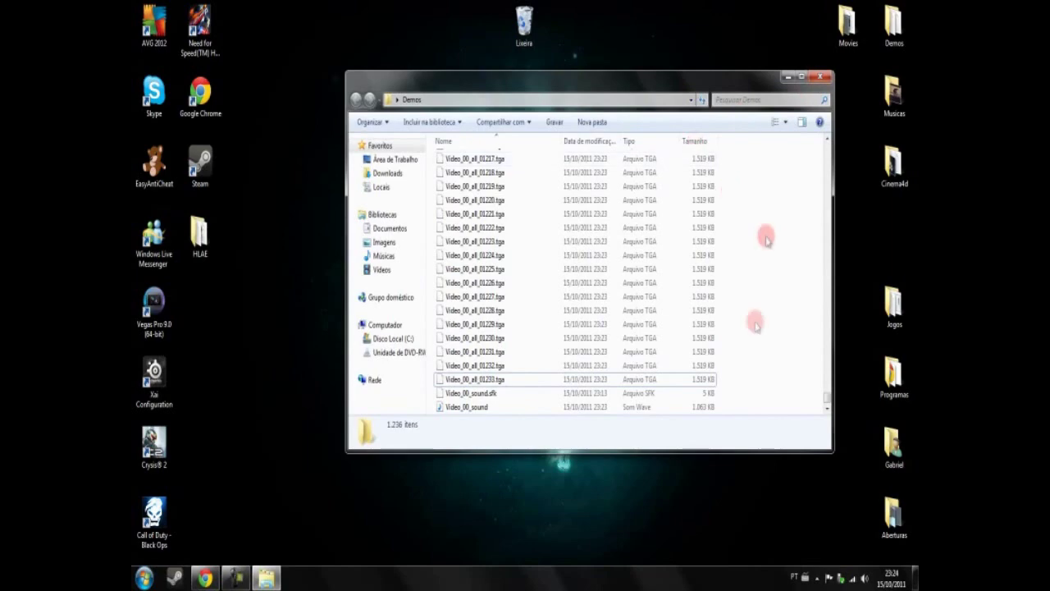
left_click_drag(758, 216, 699, 198)
left_click(825, 77)
left_click(826, 78)
left_click_drag(399, 356, 206, 399)
Launch Vegas Pro 9.0 and import Video_00_all_00000.tga from the Demos folder as a still image sequence with range 0 to 1233.
double_click(154, 305)
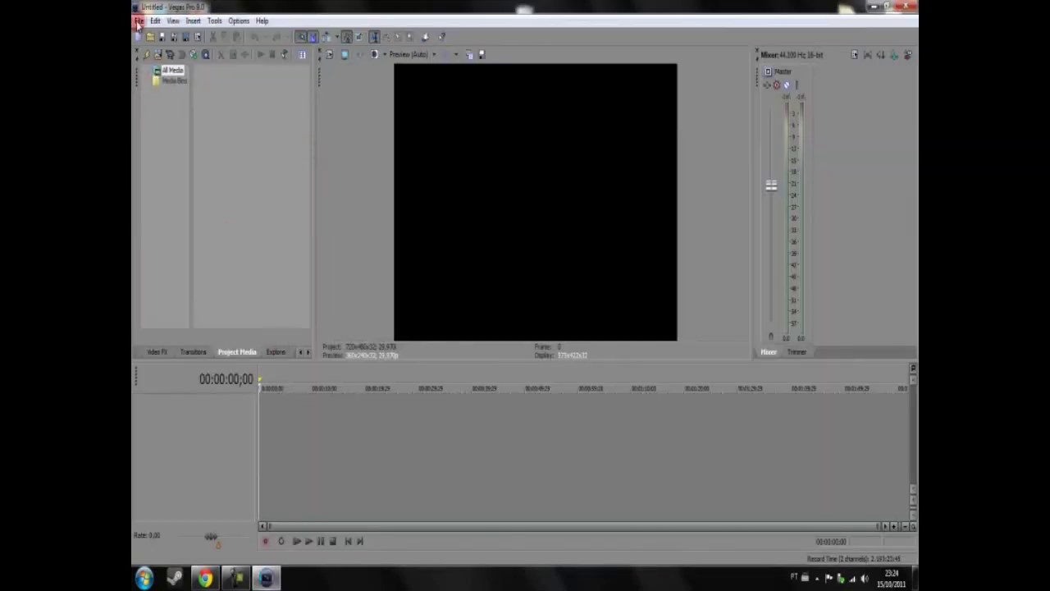
left_click(138, 21)
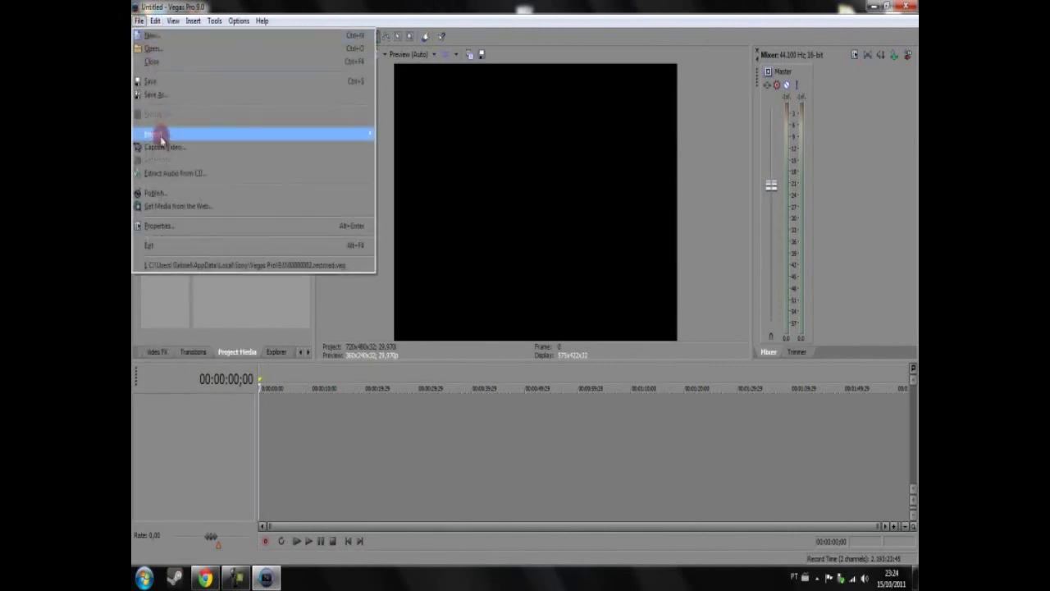
mouse_move(161, 139)
left_click(390, 136)
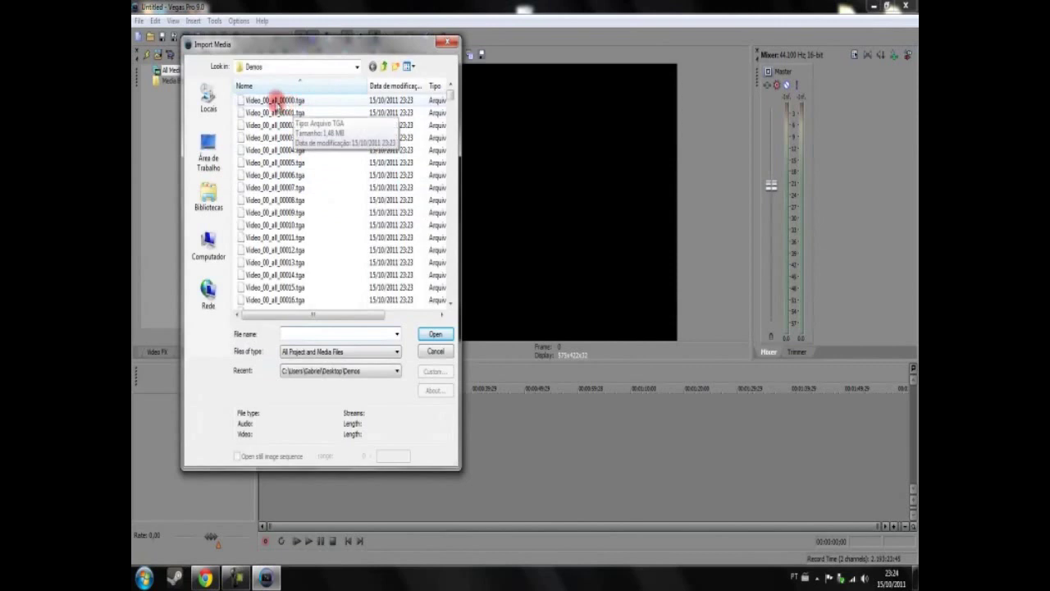
left_click(275, 99)
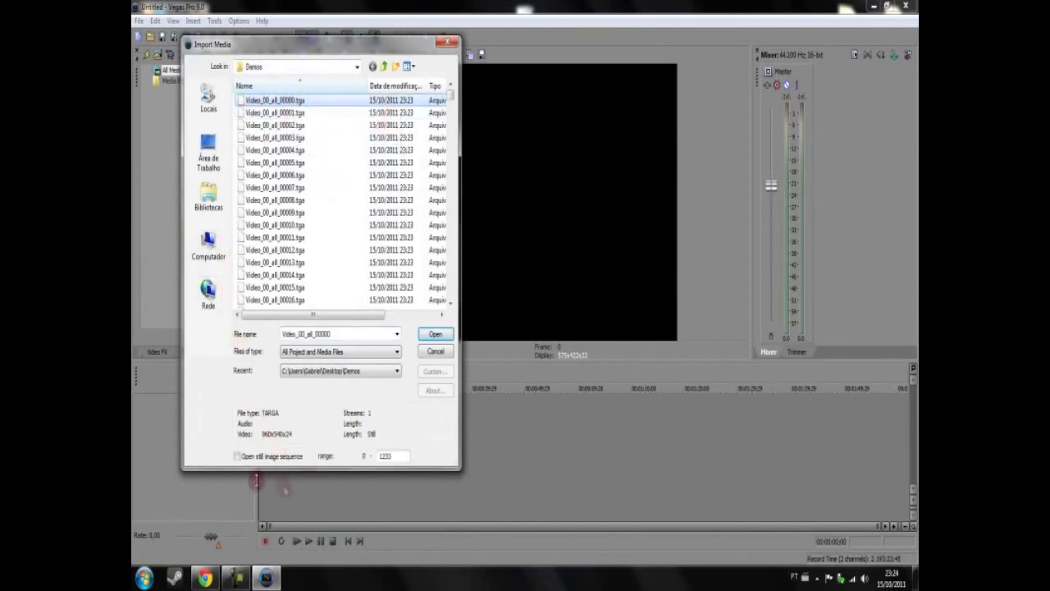
left_click(237, 456)
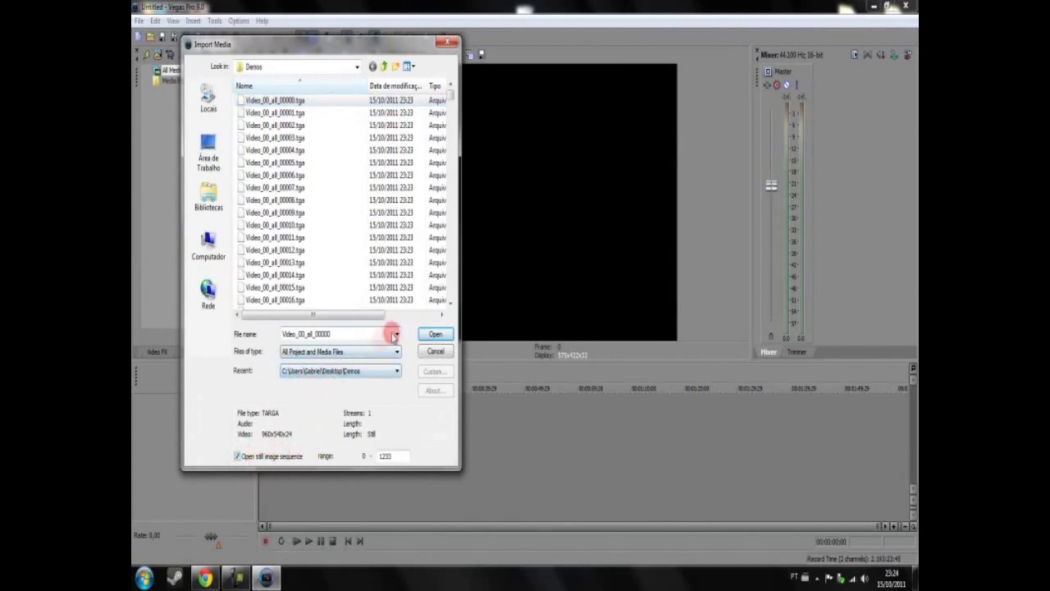
left_click(316, 100)
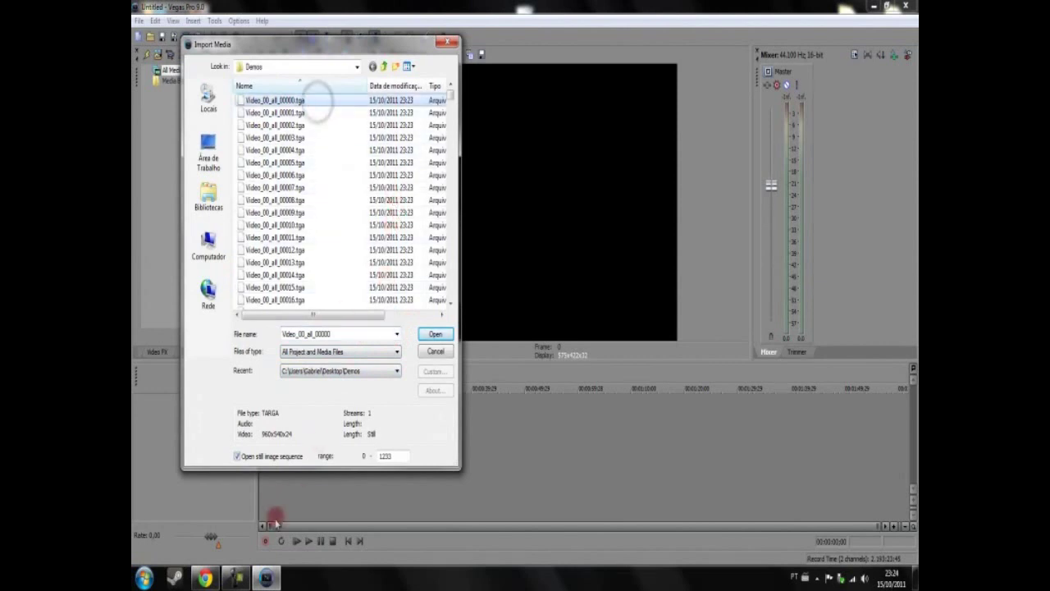
left_click(435, 334)
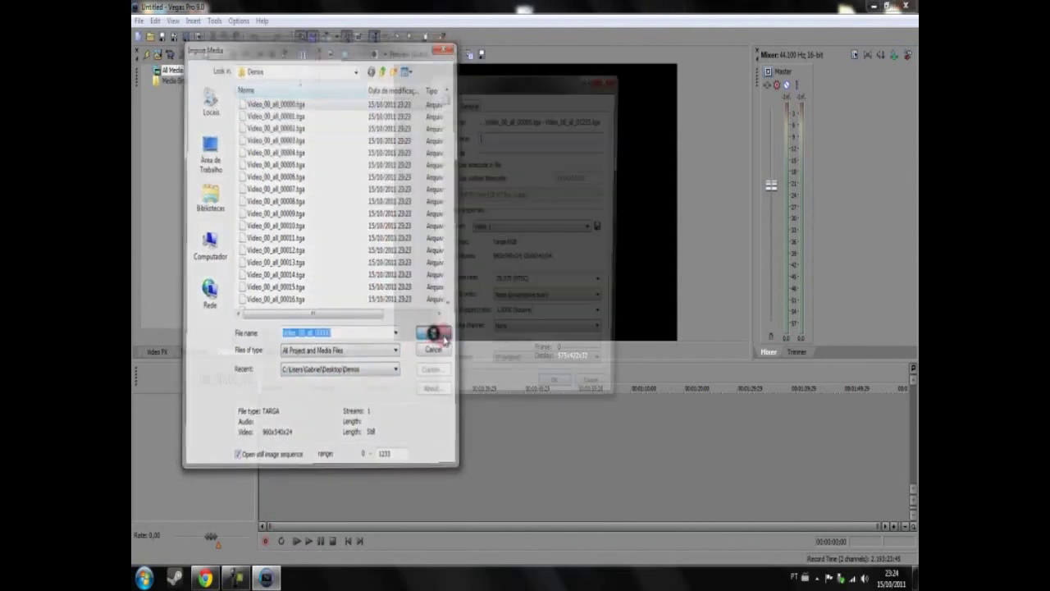
Set the image sequence's frame rate to 100, fill in a tape name and accept the media properties.
left_click(533, 284)
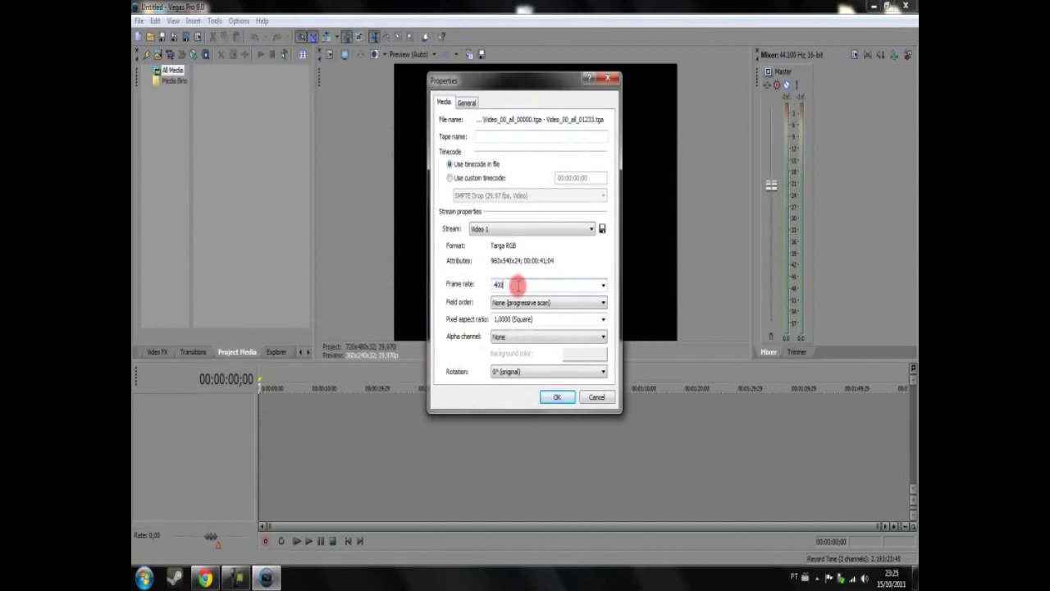
key("BackSpace")
key("BackSpace")
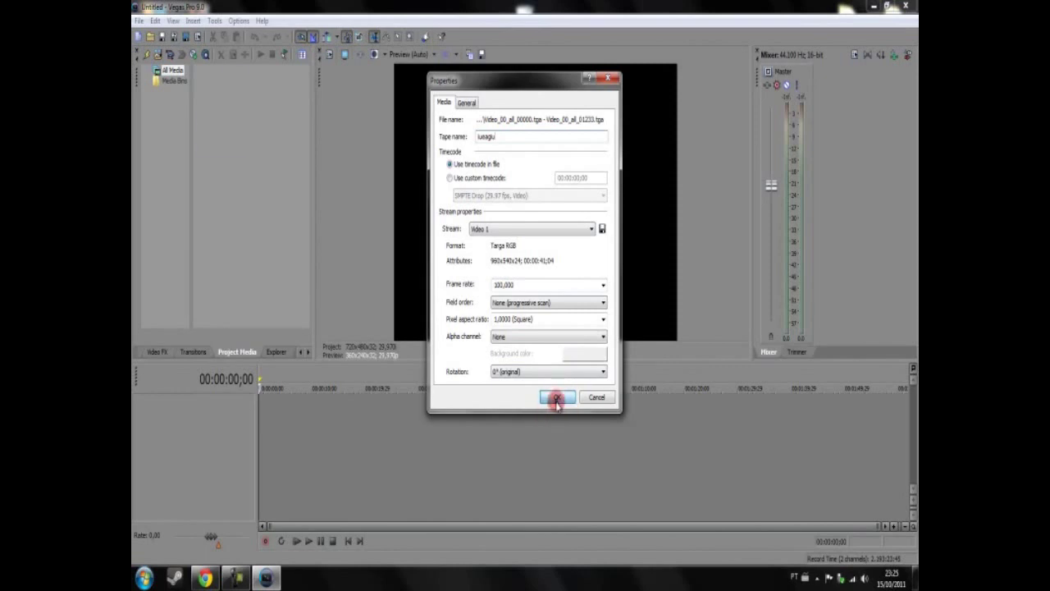
left_click(557, 399)
Place the imported image sequence from the project media at the start of the timeline.
left_click_drag(260, 148, 241, 143)
left_click(270, 194)
left_click_drag(224, 95, 257, 442)
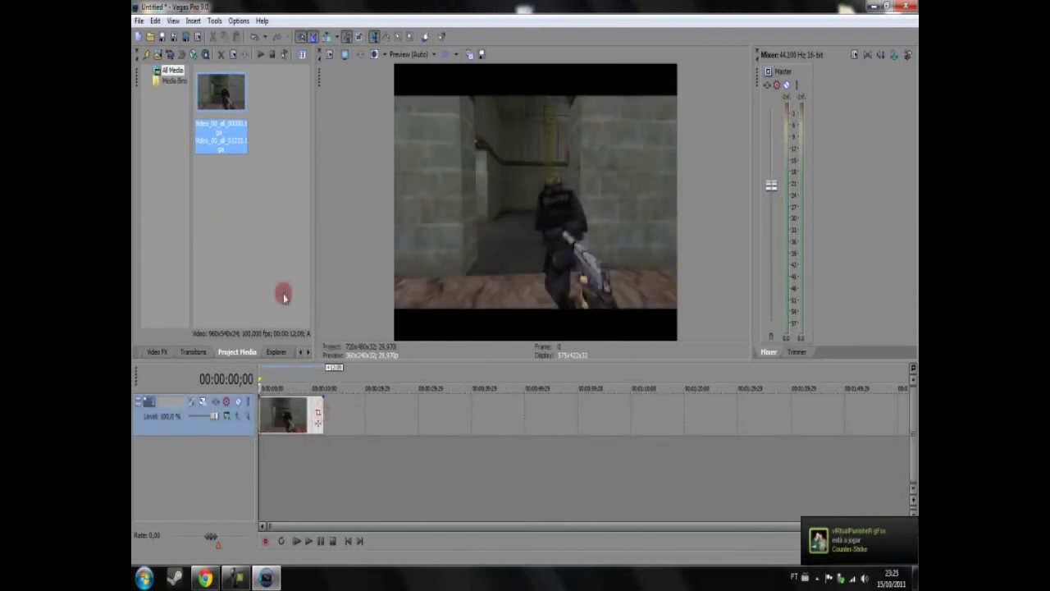
left_click(284, 183)
Play the clip while enlarging the video preview area, and leave playback paused at about 00:00:06;22.
left_click(296, 541)
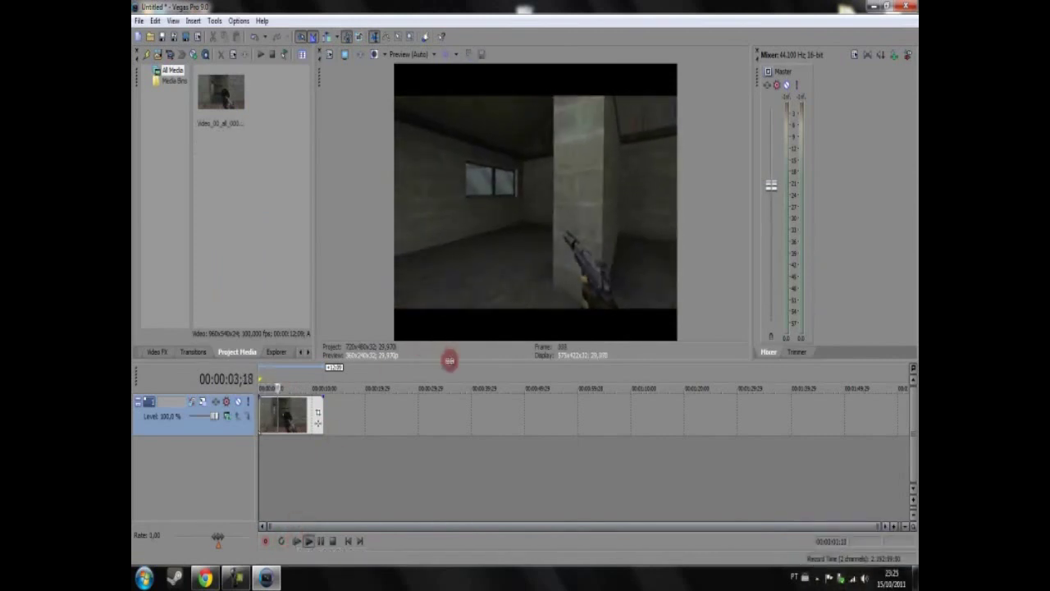
left_click_drag(450, 361, 456, 419)
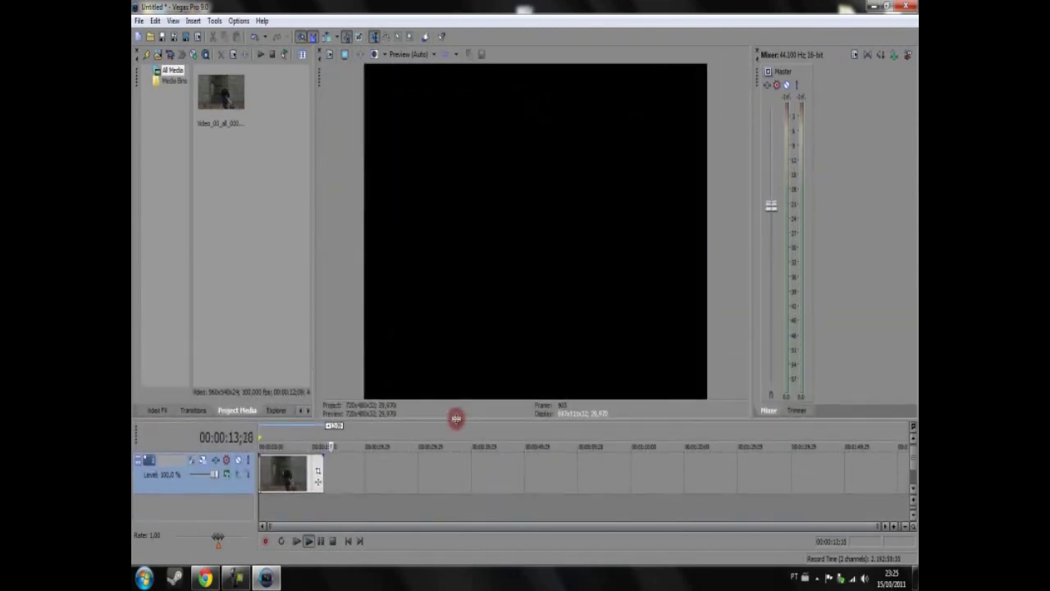
left_click(308, 507)
left_click(292, 510)
left_click(320, 541)
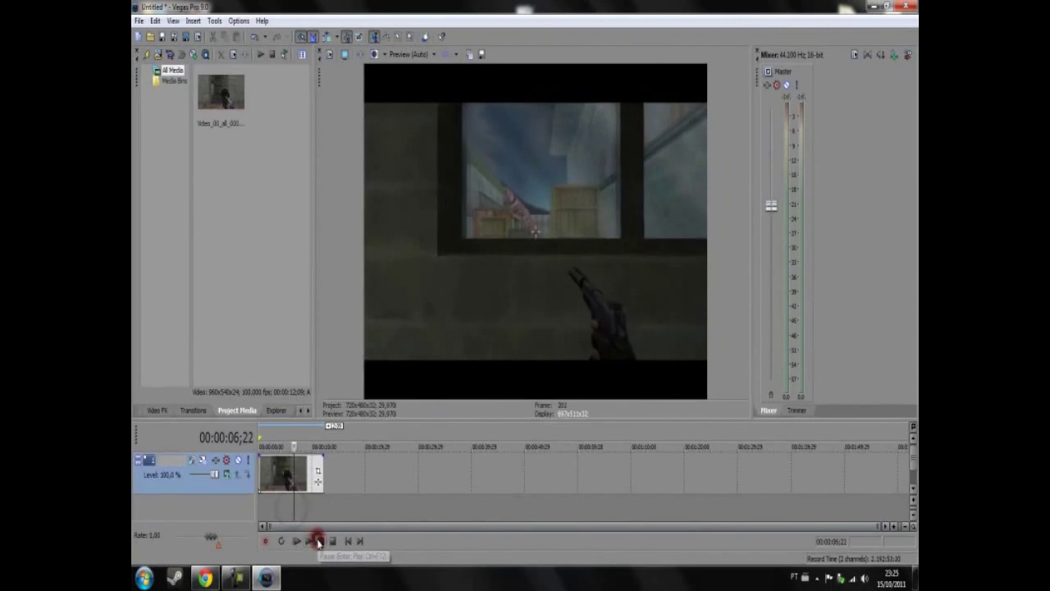
Import the Video_00_sound wave file from the Demos folder into the project media.
left_click(138, 21)
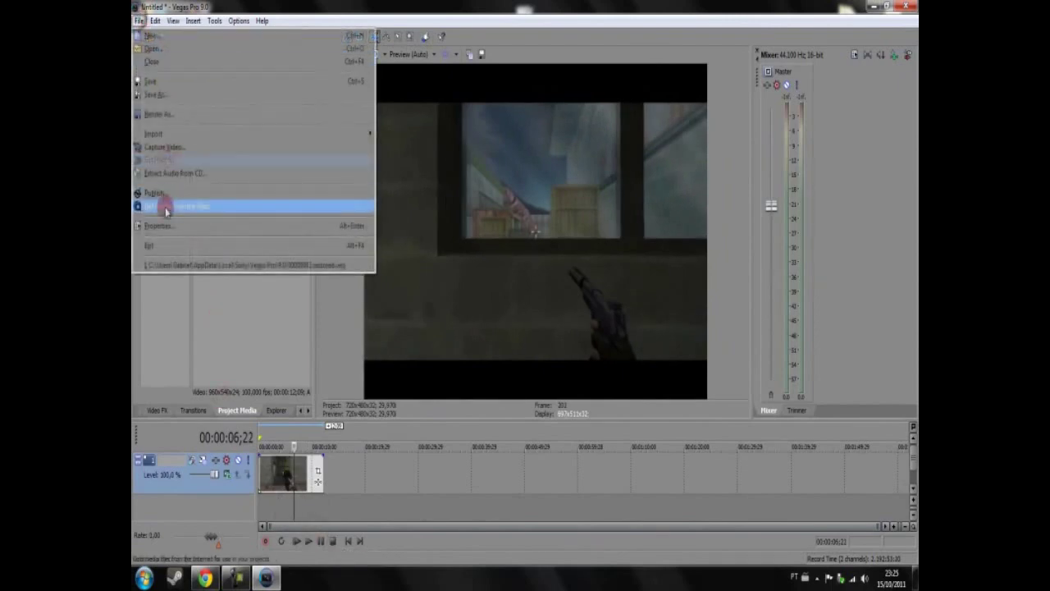
left_click(174, 134)
left_click(398, 148)
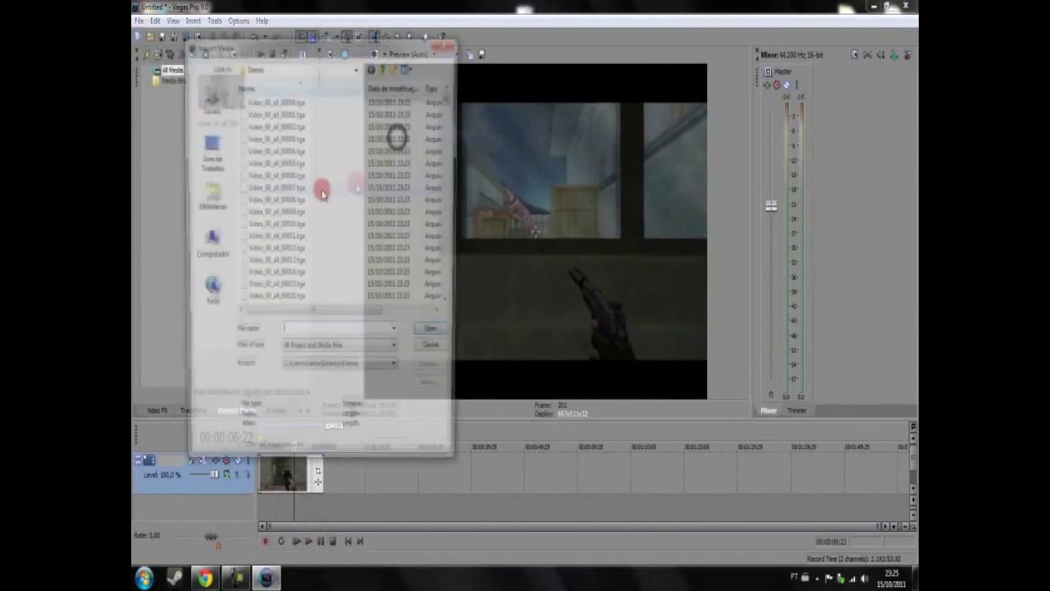
left_click_drag(453, 99, 433, 316)
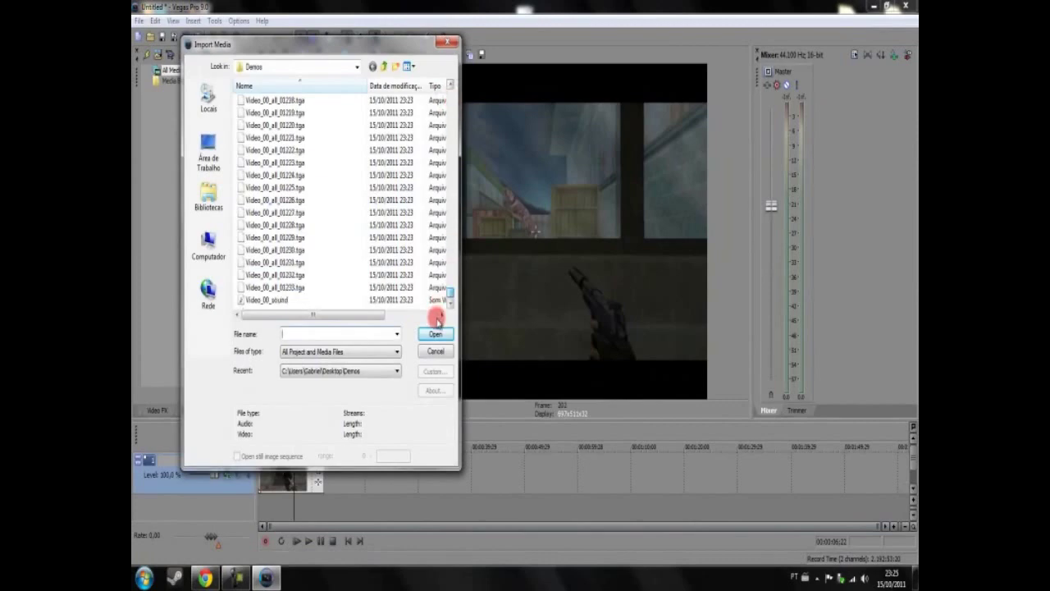
left_click(275, 301)
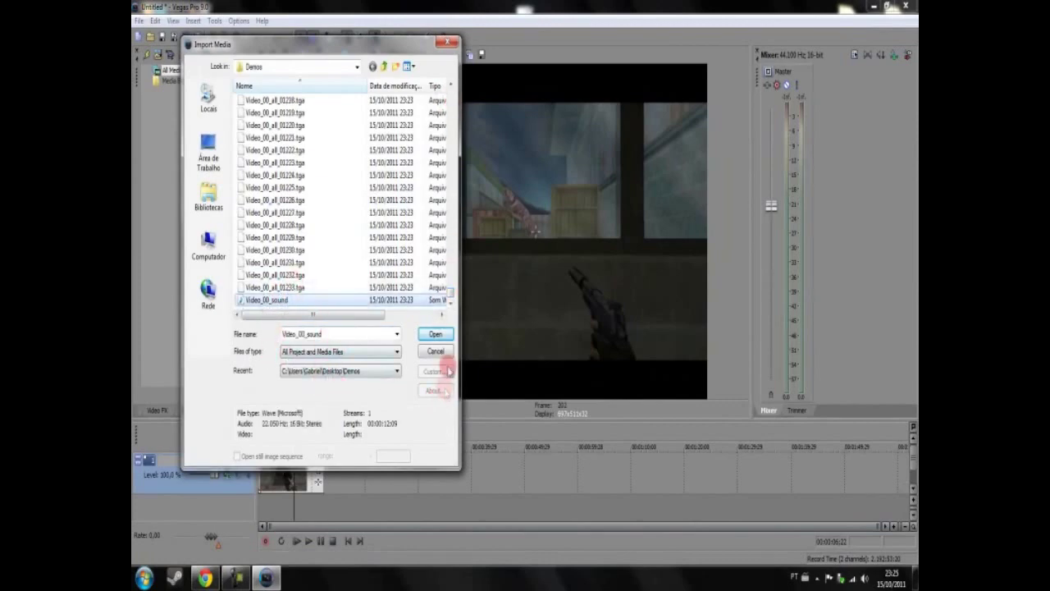
left_click(426, 336)
Add the sound file below the video clip at the timeline start, play both together and return to the beginning.
left_click_drag(262, 99, 263, 506)
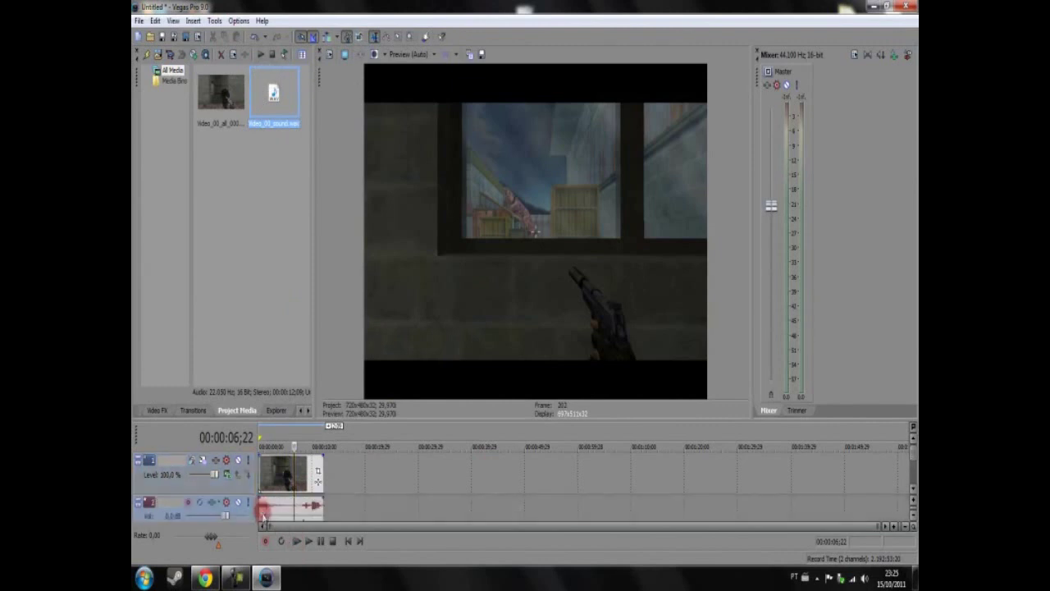
left_click(296, 542)
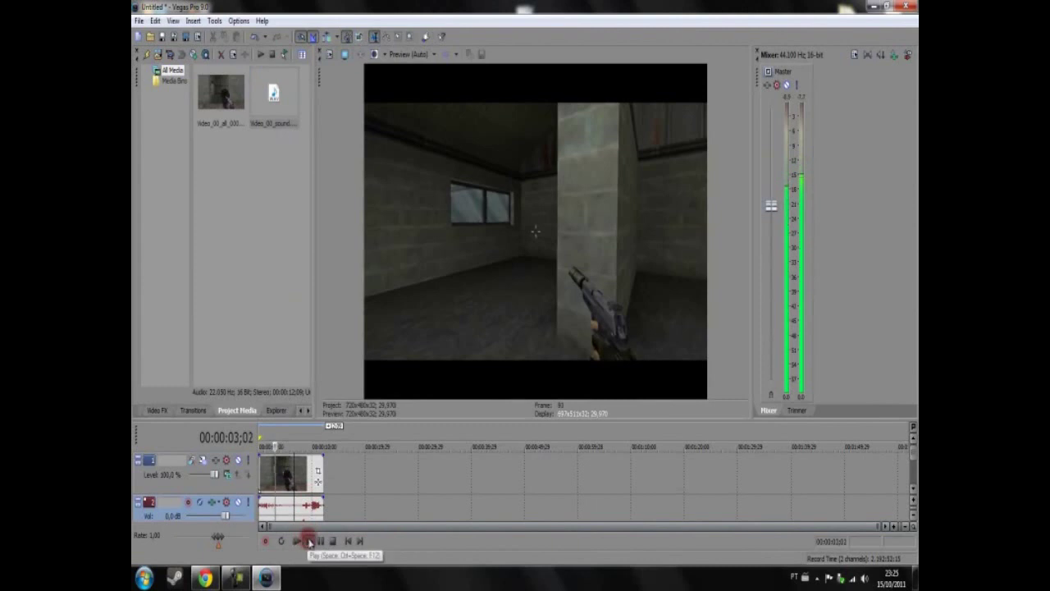
left_click_drag(281, 446, 205, 447)
Apply the Soft Contrast effect's Warm Vignette preset to the video clip on the timeline.
left_click(156, 410)
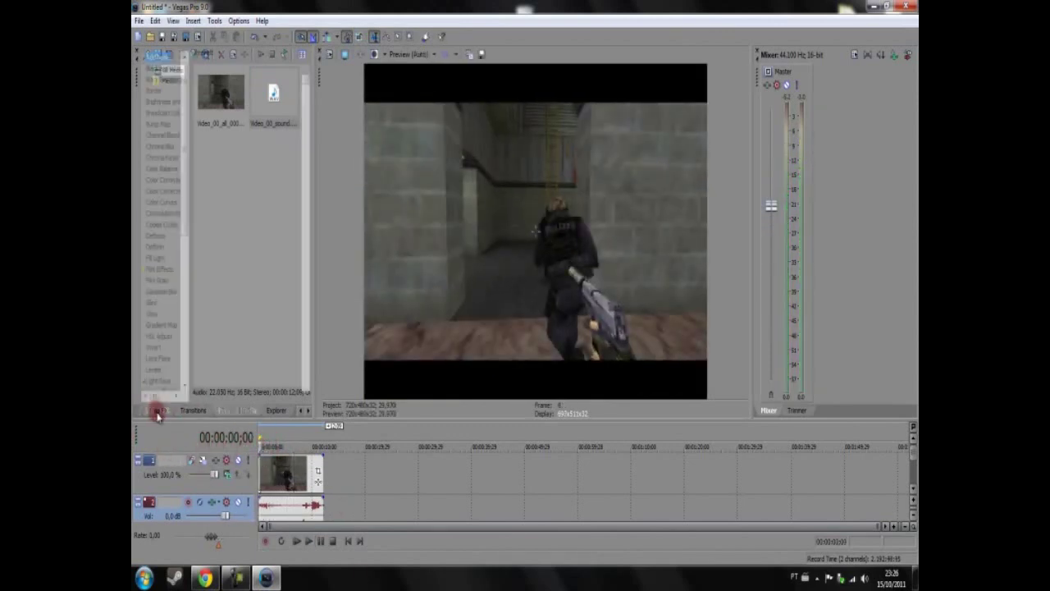
left_click_drag(183, 176, 179, 361)
left_click(158, 305)
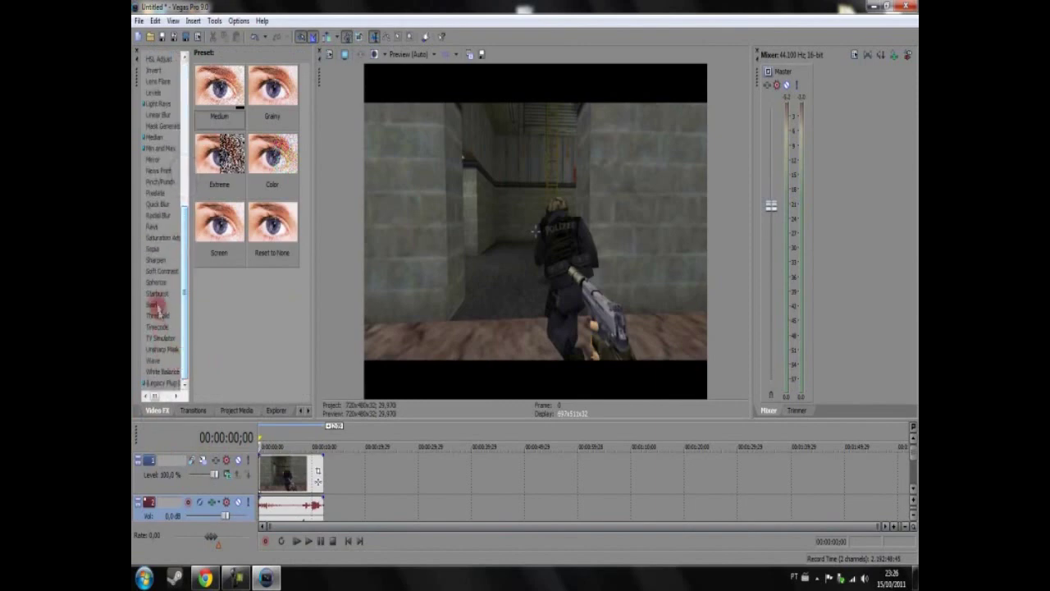
left_click(160, 271)
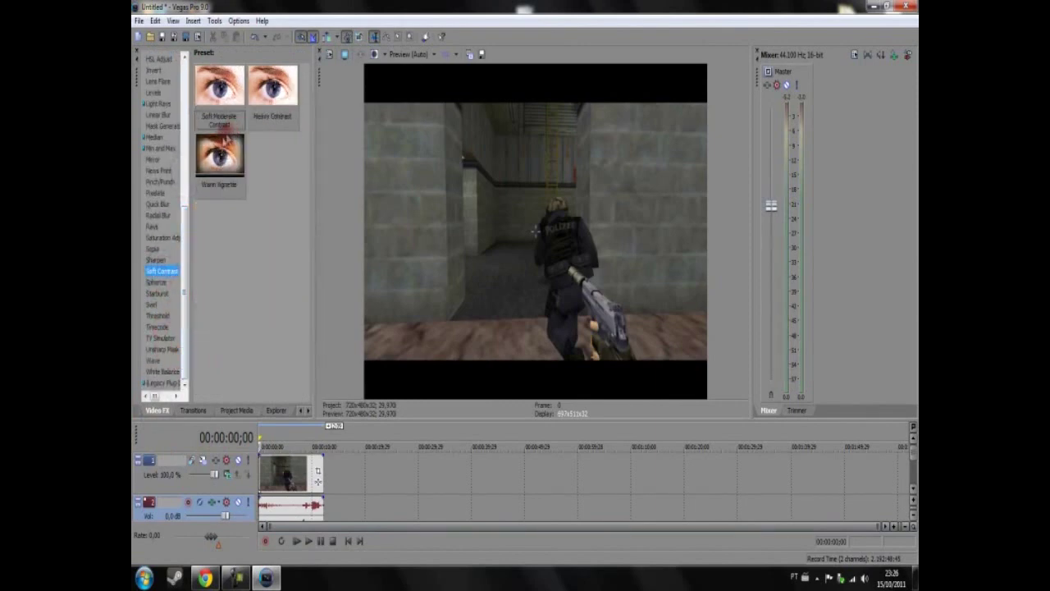
left_click_drag(220, 156, 291, 482)
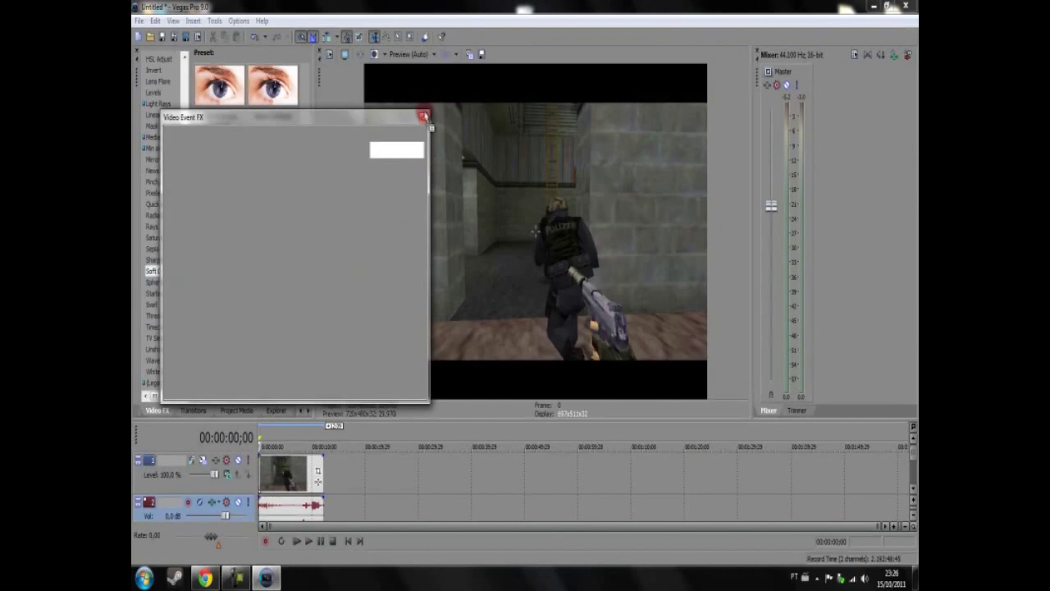
left_click(424, 117)
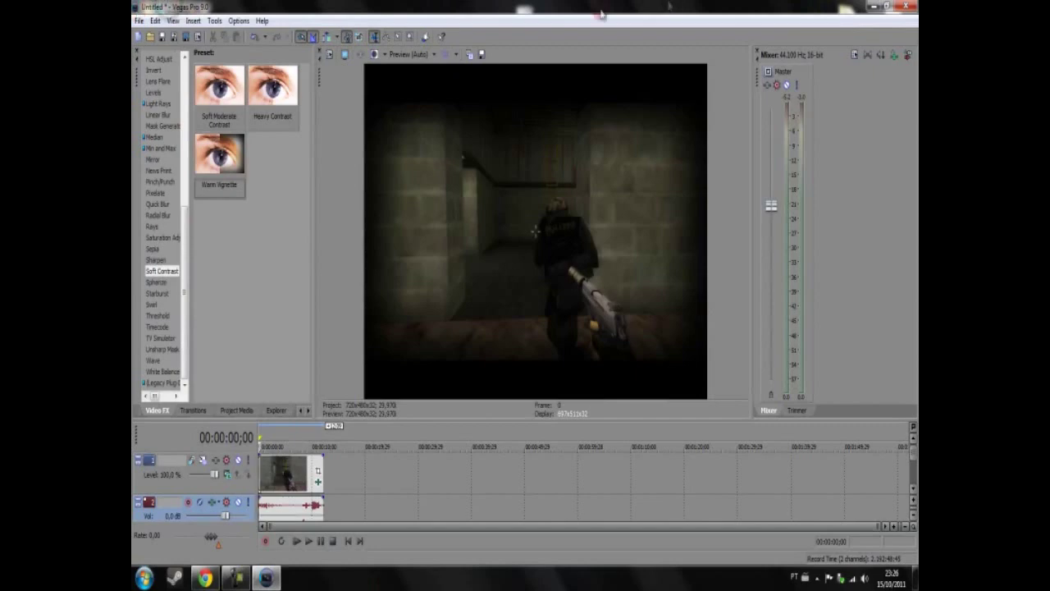
left_click(138, 22)
left_click(138, 21)
left_click(137, 21)
left_click(138, 22)
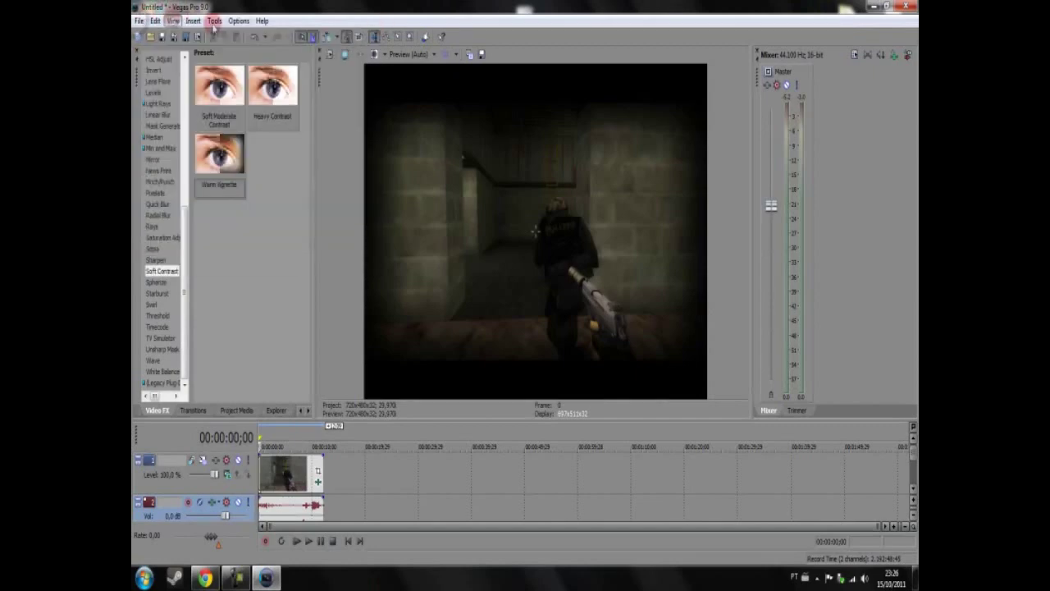
left_click(172, 21)
Select the timeline range spanning the video and sound clips and set up a desktop render named teste.
left_click(336, 494)
left_click_drag(329, 495, 227, 486)
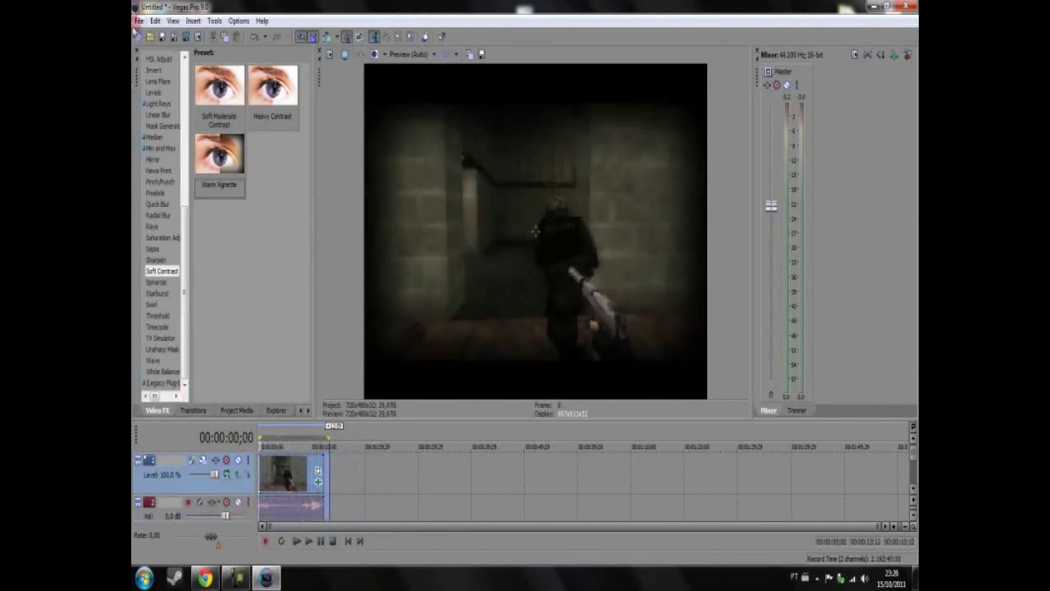
left_click(139, 20)
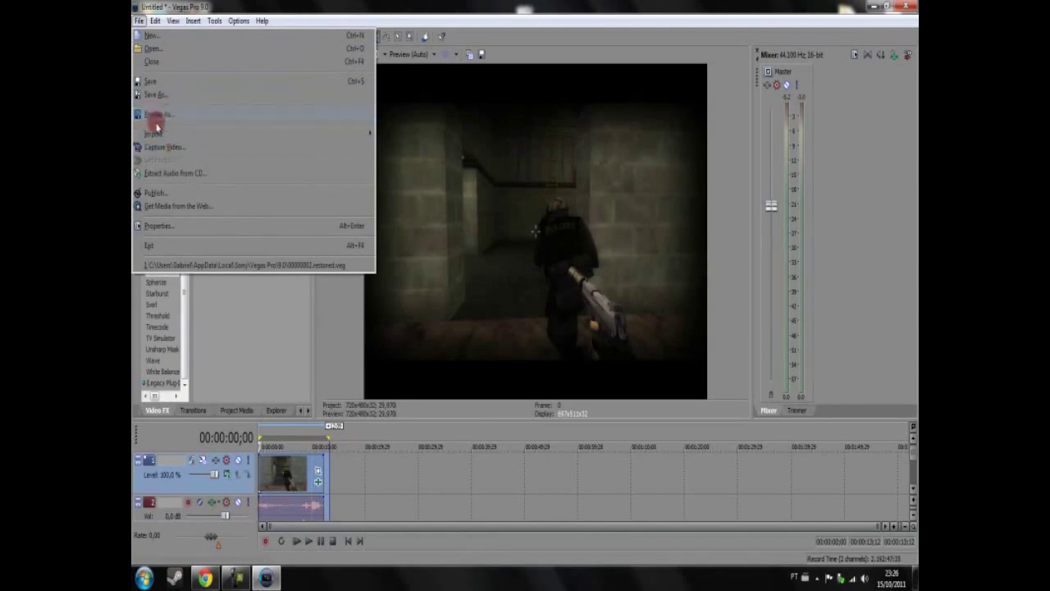
left_click(155, 117)
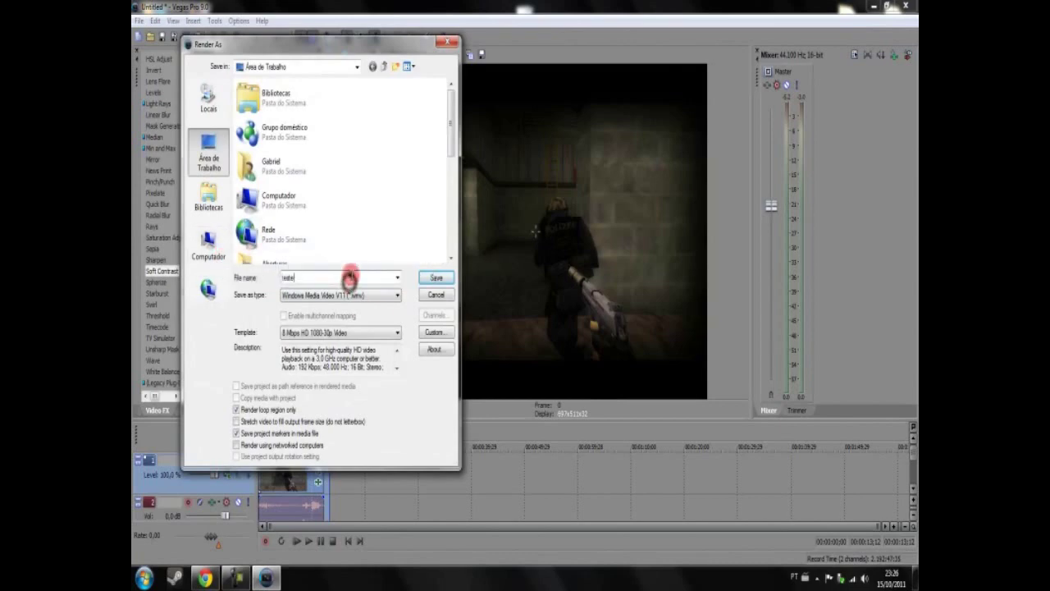
Render the selection as Windows Media Video V11 (*.wmv) with the 6 Mbps HD 720-30p Video template.
left_click(377, 295)
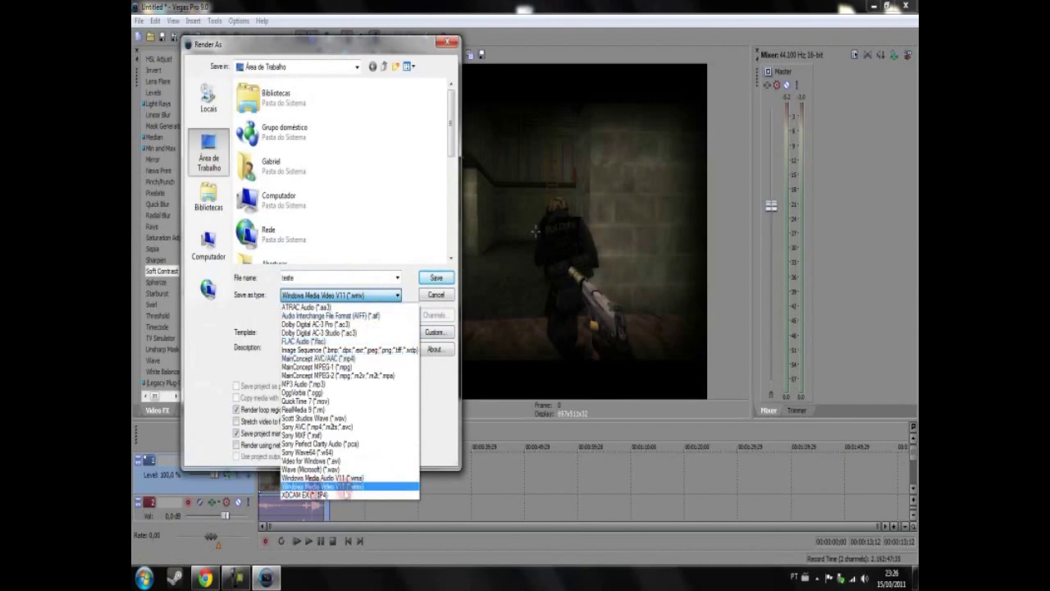
left_click(367, 486)
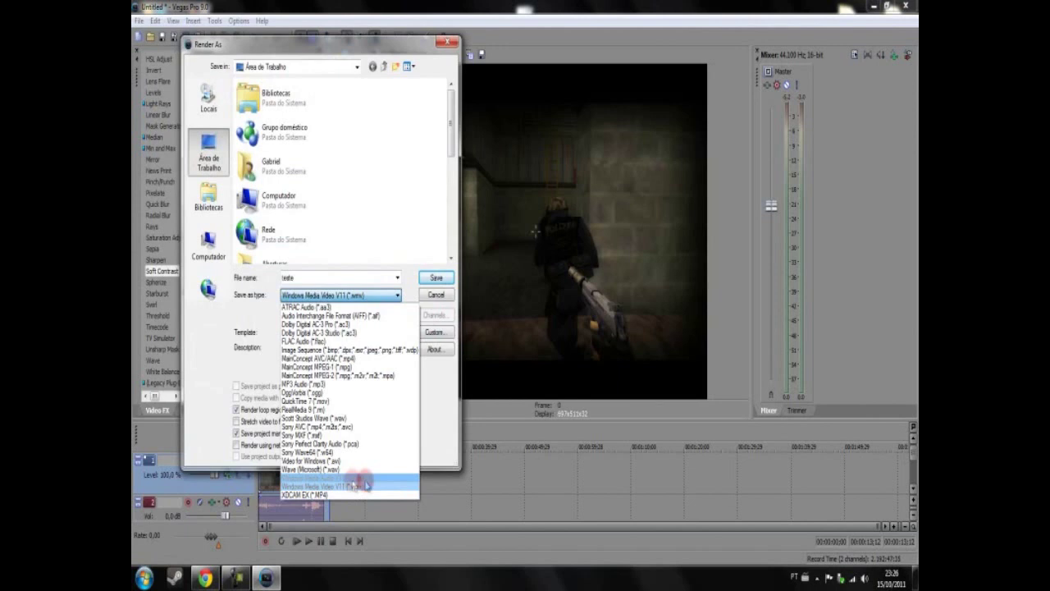
left_click(361, 295)
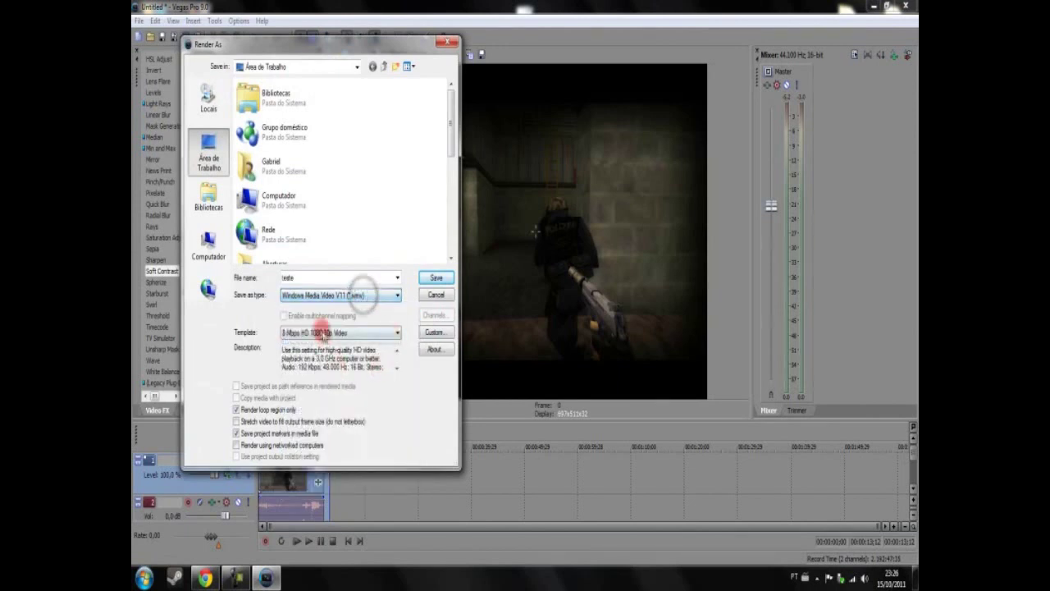
left_click(322, 332)
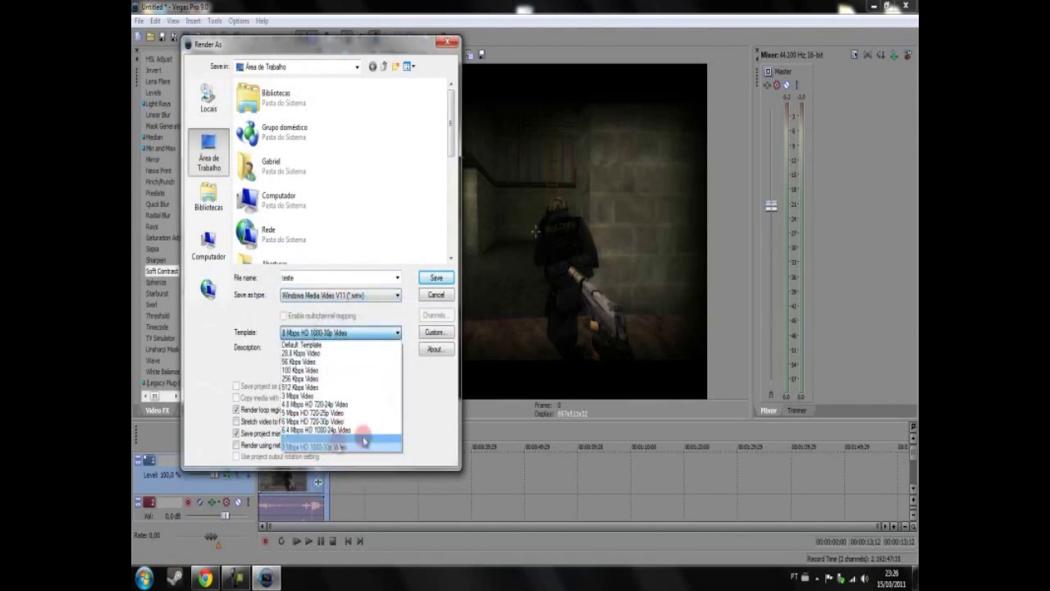
left_click(364, 448)
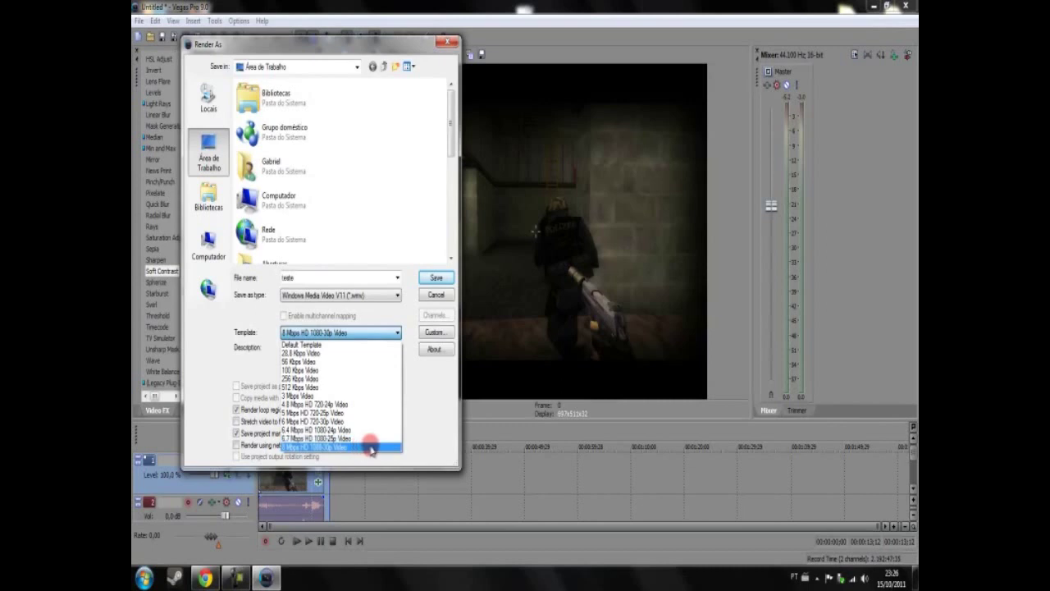
left_click(338, 421)
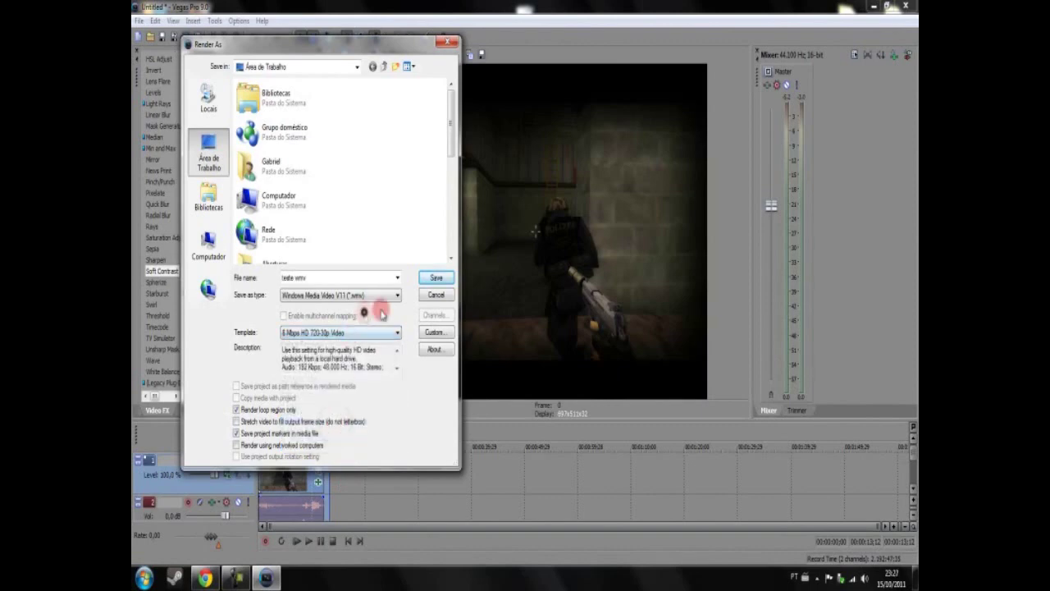
left_click(432, 278)
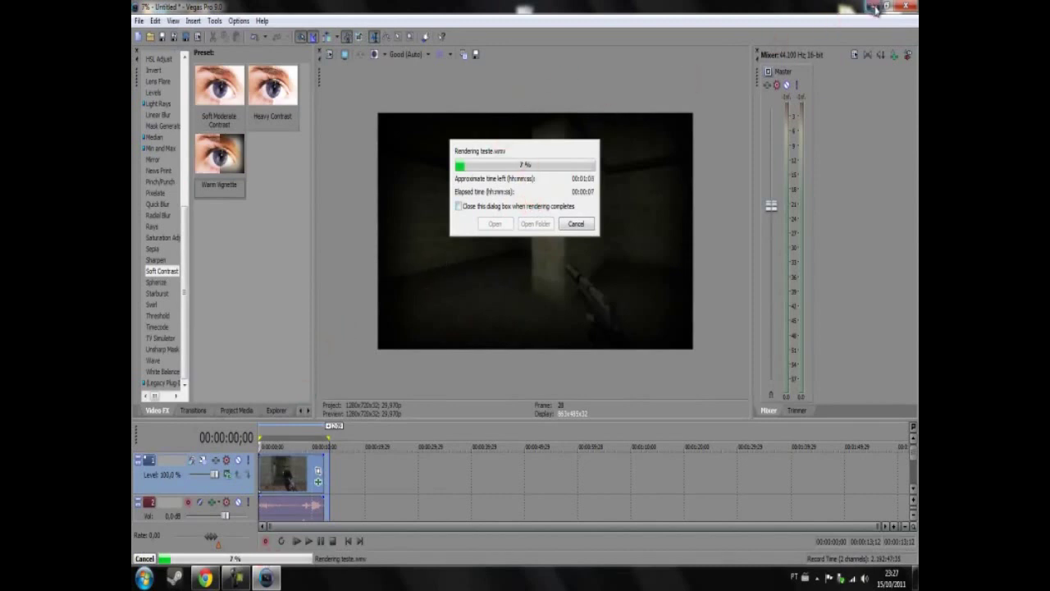
Switch to Chrome and look over the TeamPlay profile page and the Counter Strike files and HLAE.rar tabs during rendering.
left_click(534, 156)
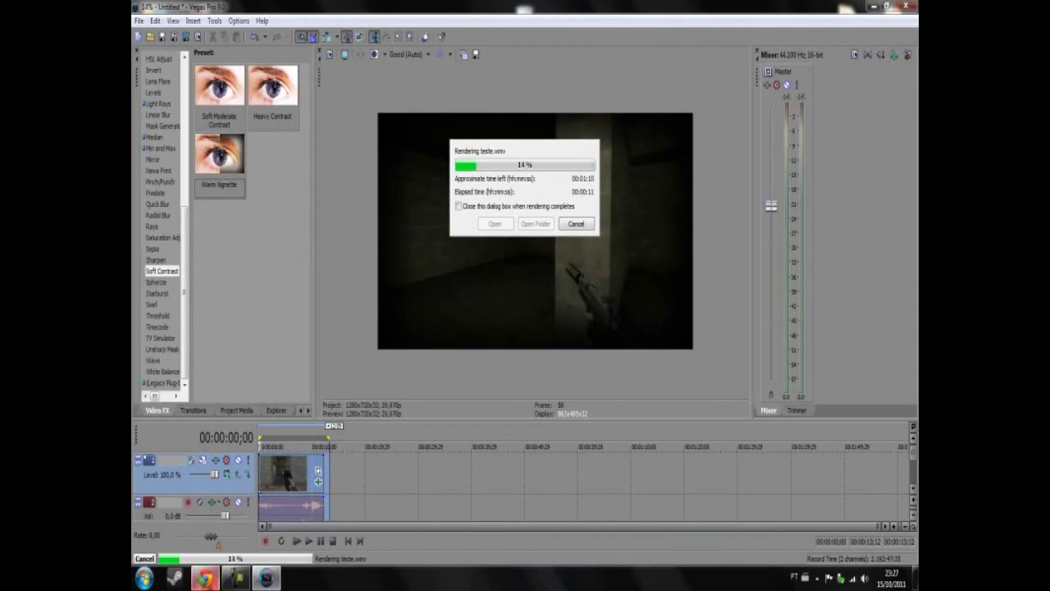
left_click(205, 579)
left_click(215, 10)
scroll(345, 386, "down", 15)
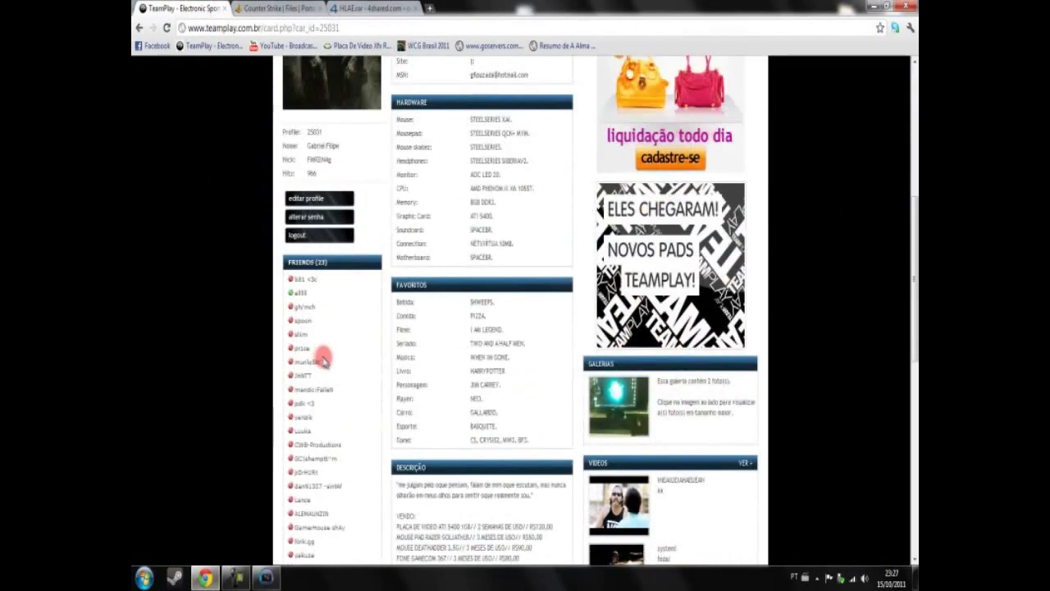
scroll(377, 439, "up", 15)
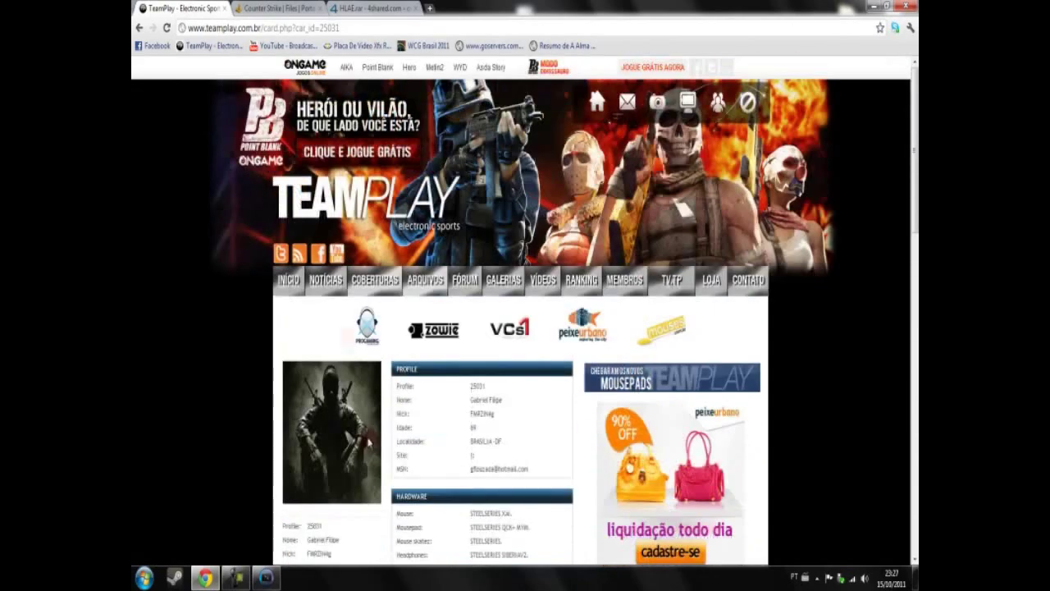
left_click(240, 8)
left_click(354, 8)
left_click(279, 8)
left_click(365, 9)
left_click(875, 6)
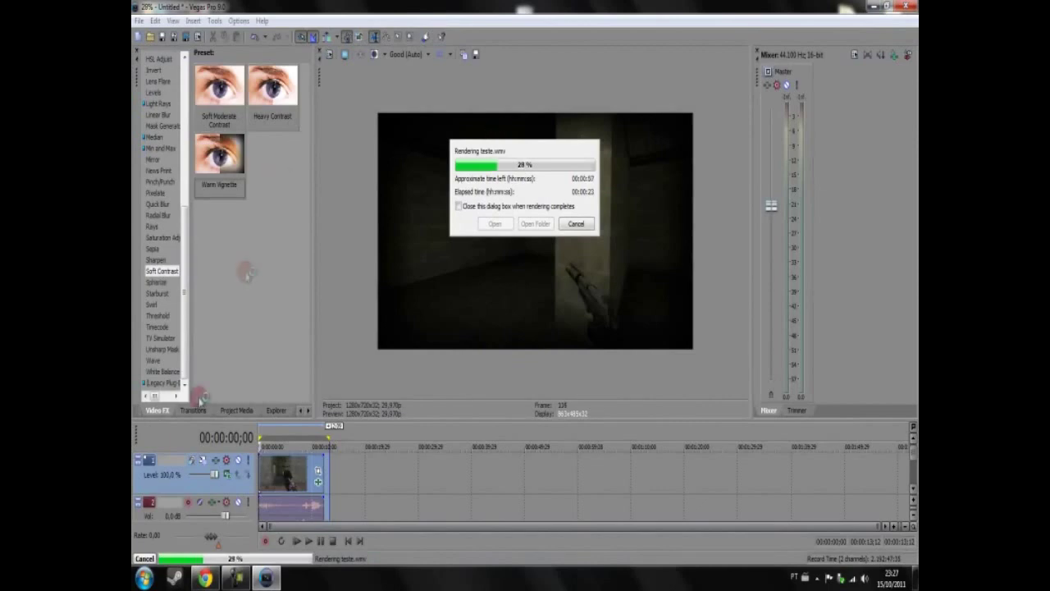
left_click(174, 577)
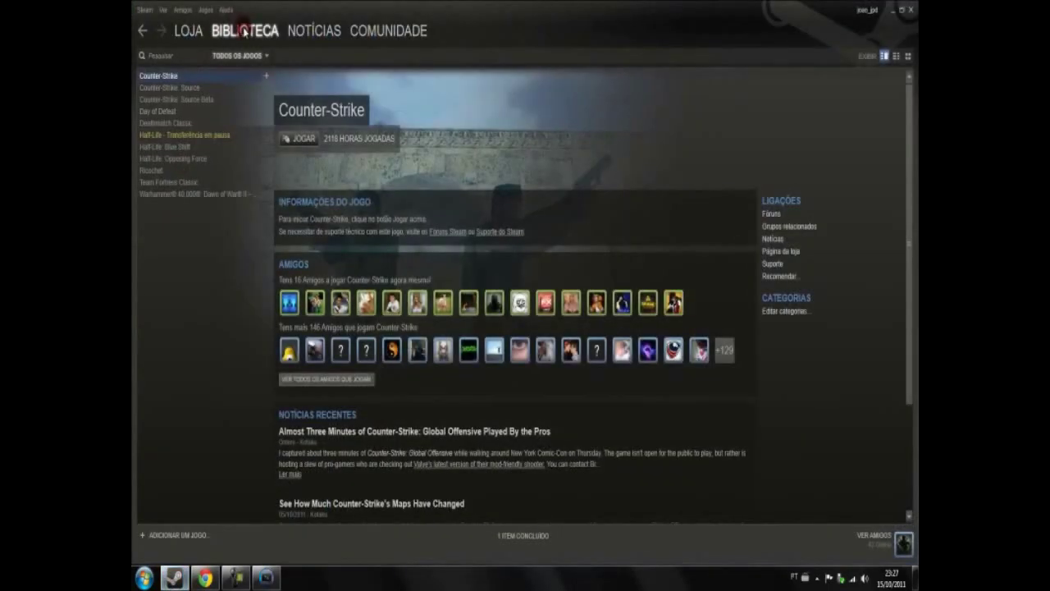
left_click(174, 577)
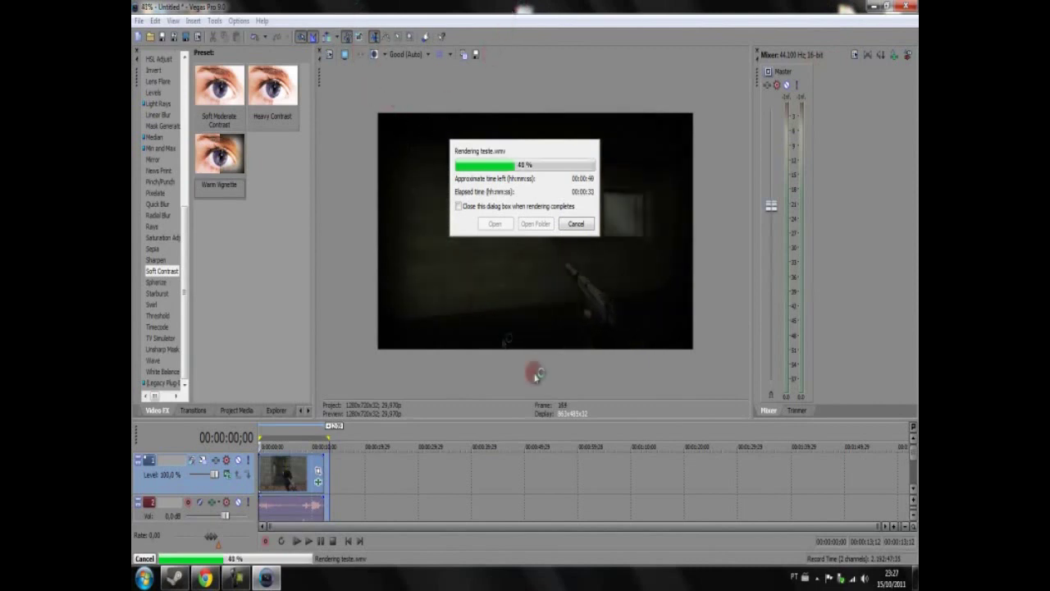
left_click(239, 578)
left_click(239, 578)
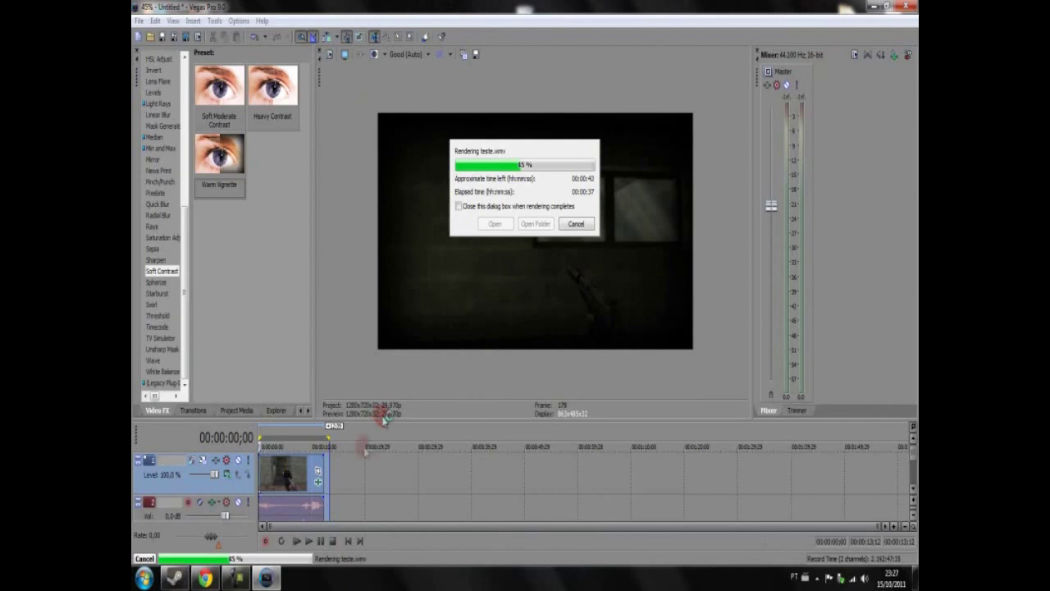
left_click(236, 578)
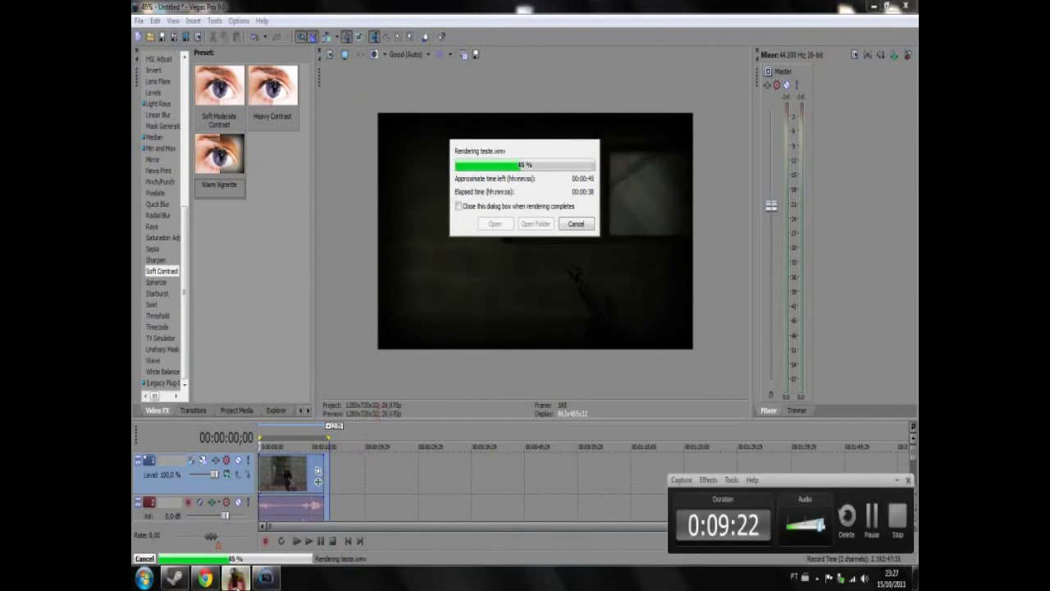
left_click(236, 579)
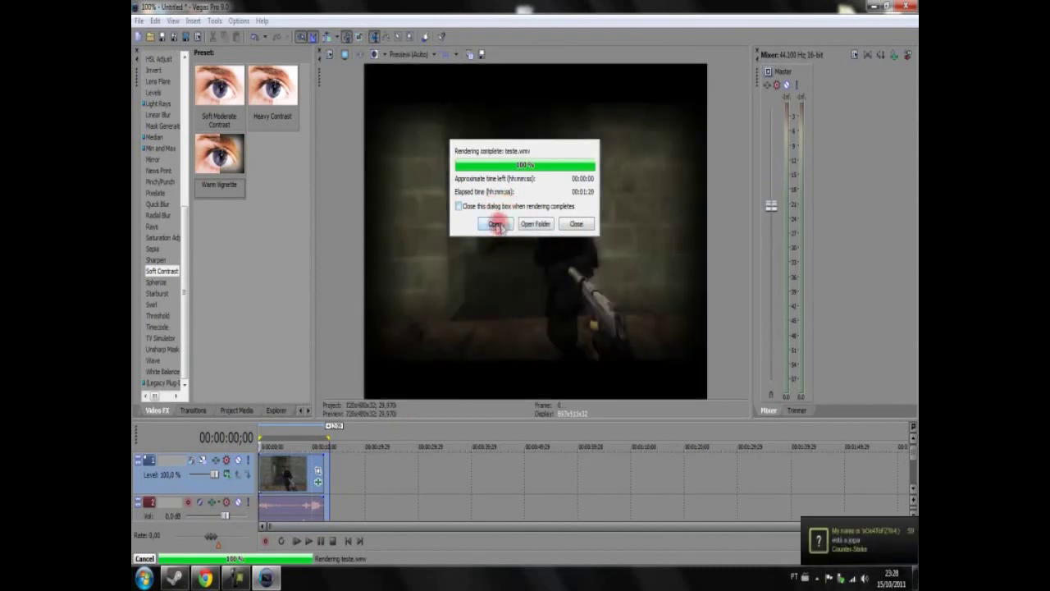
Open the finished render, watch it from the beginning in a maximized player and close the player.
left_click(494, 226)
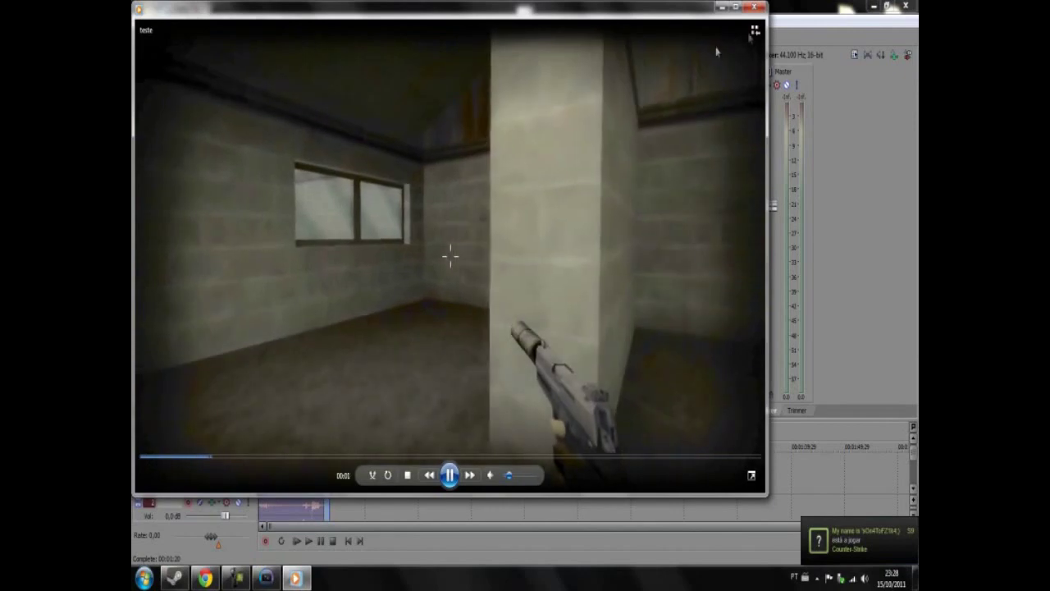
left_click(732, 9)
left_click_drag(350, 530, 136, 533)
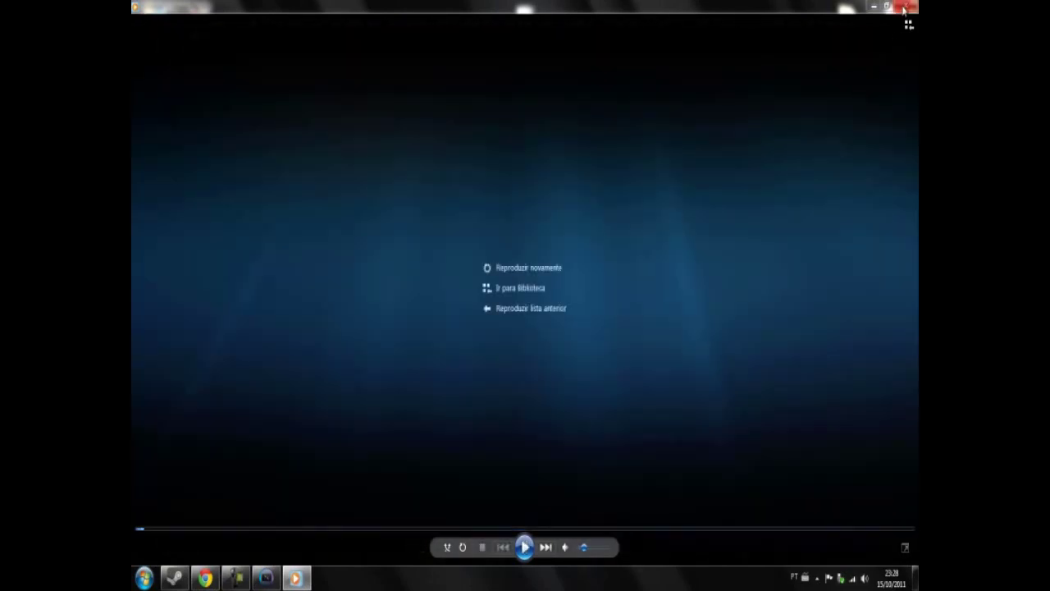
left_click(903, 8)
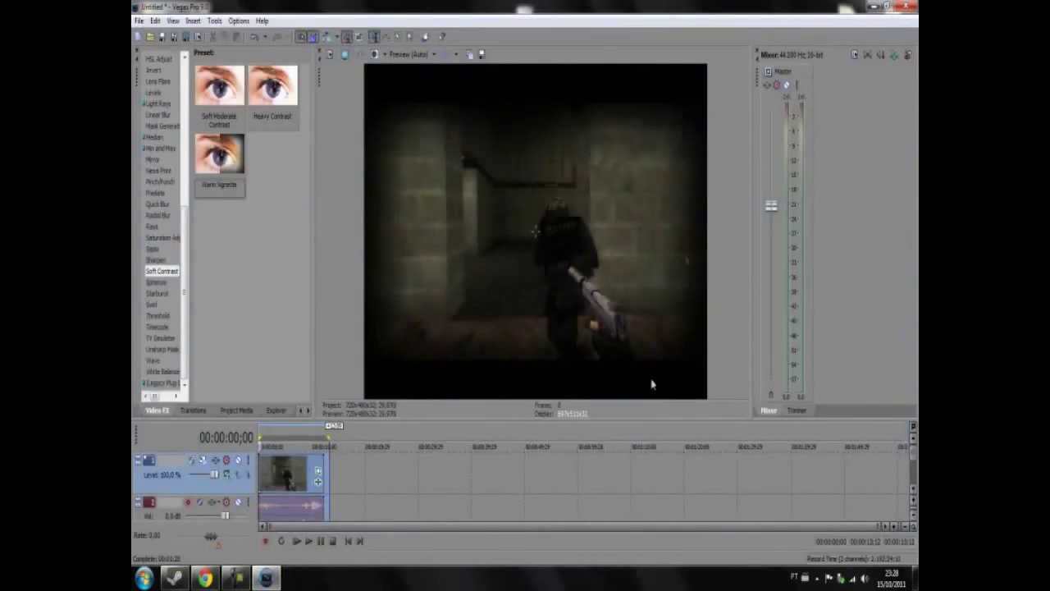
Minimize Vegas Pro and play the teste video from the desktop twice, closing the player each time.
left_click(655, 490)
left_click(875, 7)
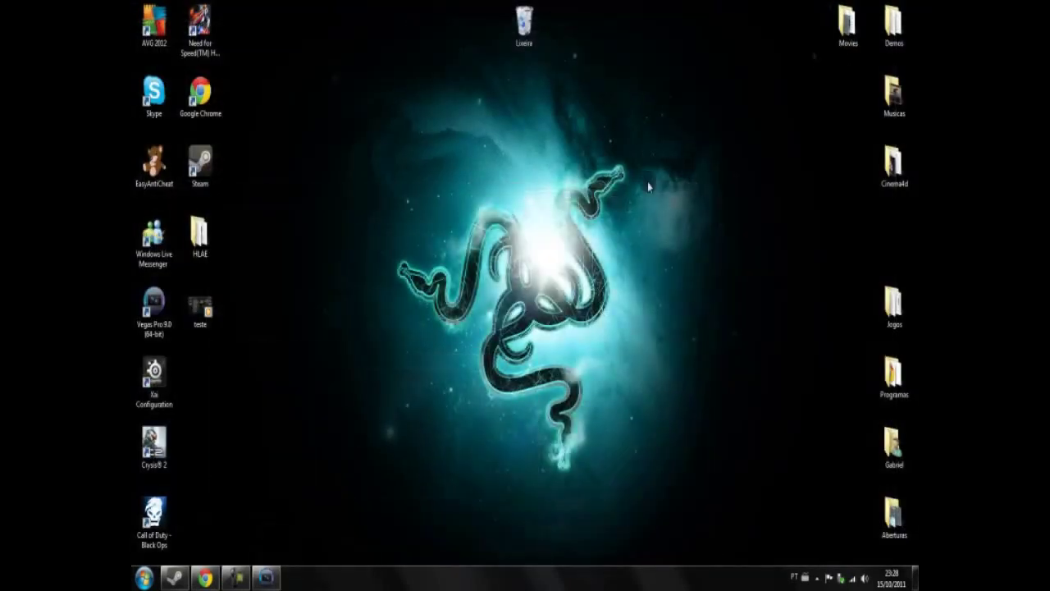
left_click(265, 577)
left_click(265, 578)
left_click_drag(353, 228, 482, 259)
left_click_drag(542, 421, 371, 480)
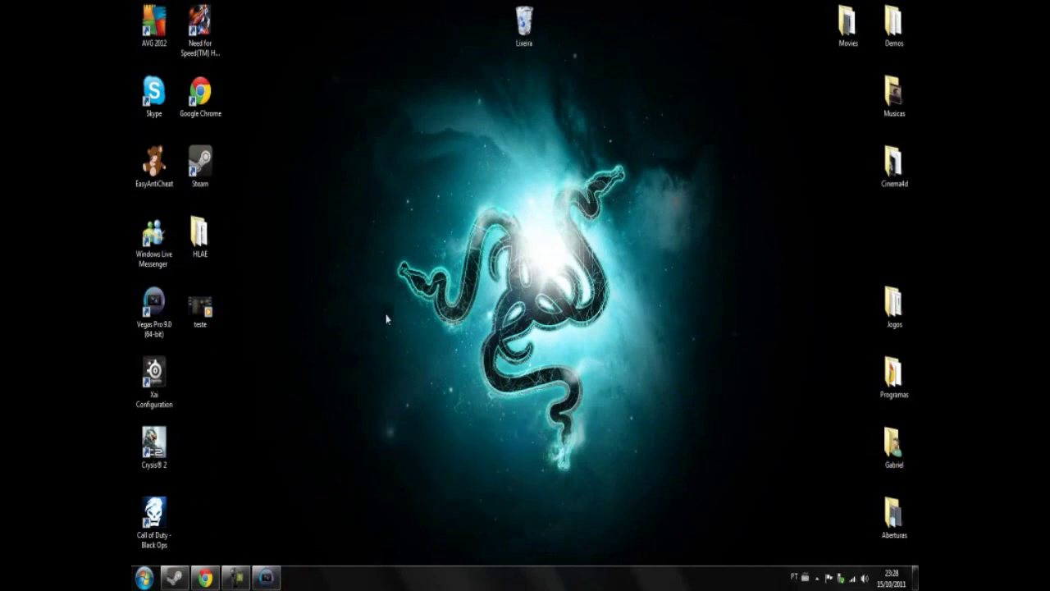
double_click(200, 308)
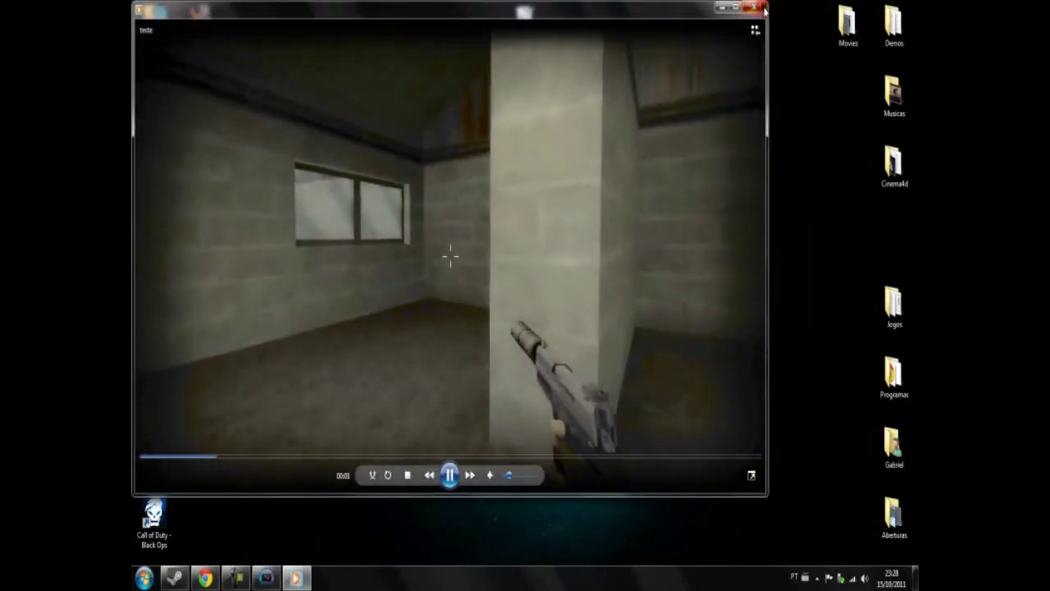
left_click(754, 7)
left_click_drag(416, 380, 468, 400)
left_click_drag(305, 305, 399, 254)
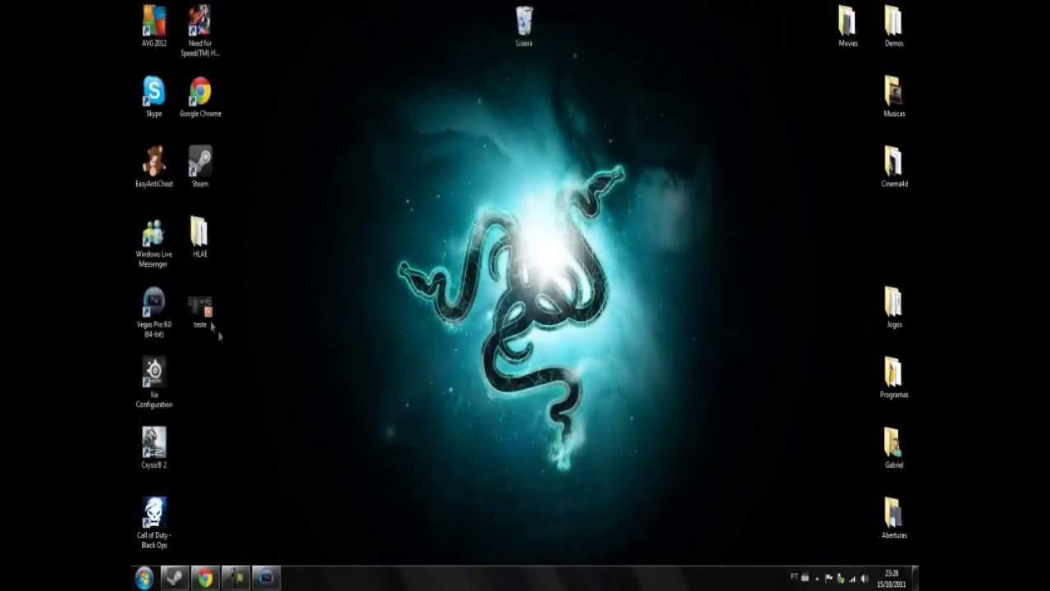
double_click(205, 312)
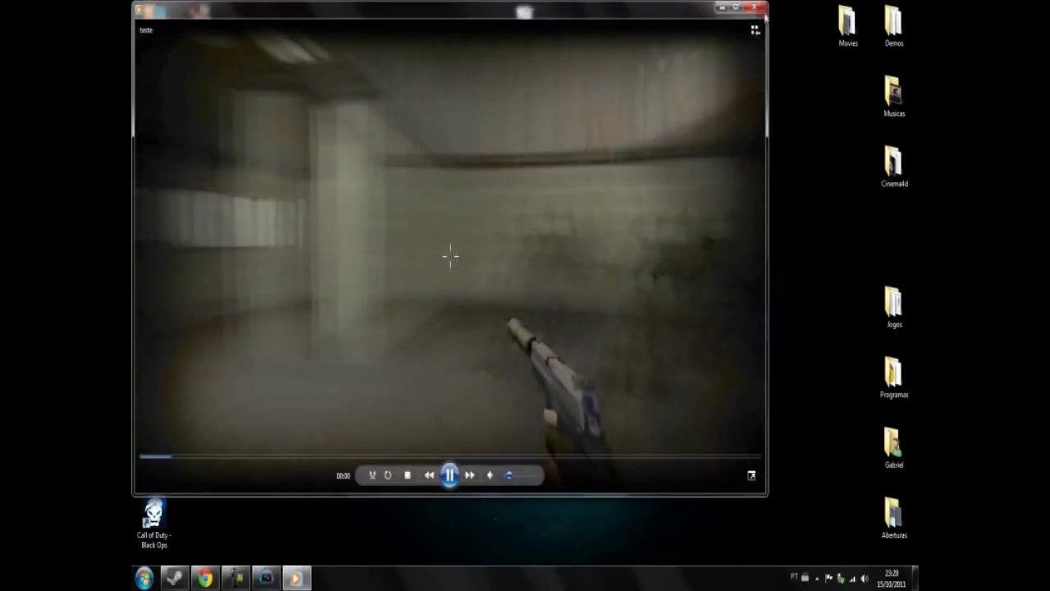
left_click(749, 12)
left_click_drag(734, 151, 636, 325)
left_click_drag(549, 473, 508, 535)
left_click_drag(401, 444, 662, 547)
left_click_drag(618, 497, 566, 382)
left_click_drag(452, 423, 608, 141)
left_click_drag(609, 141, 474, 397)
left_click_drag(449, 438, 379, 446)
left_click_drag(472, 349, 573, 334)
left_click_drag(613, 264, 687, 181)
left_click_drag(712, 260, 312, 508)
right_click(347, 286)
left_click(368, 342)
left_click_drag(382, 523, 493, 429)
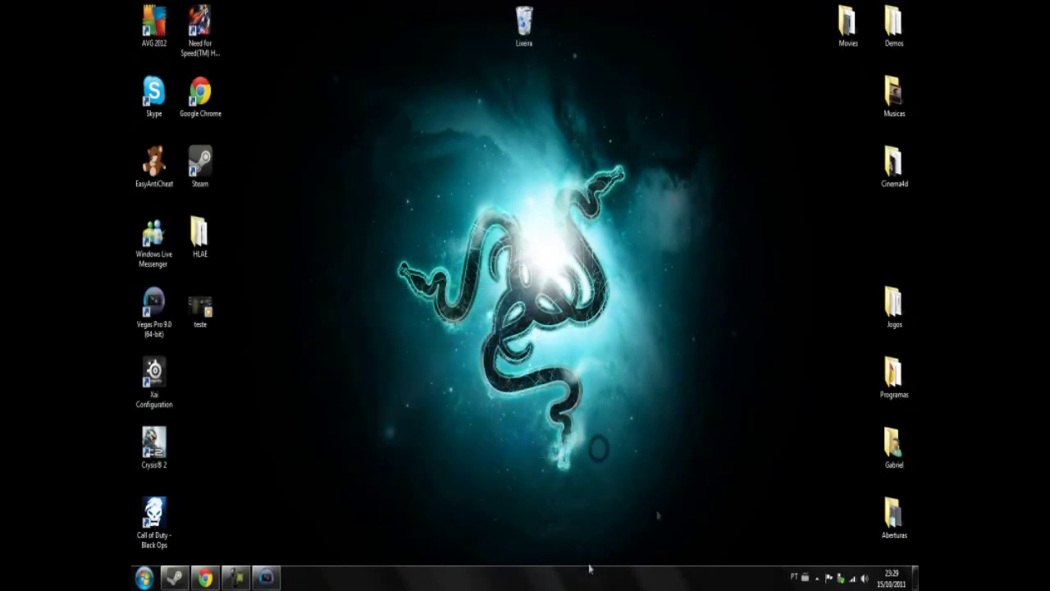